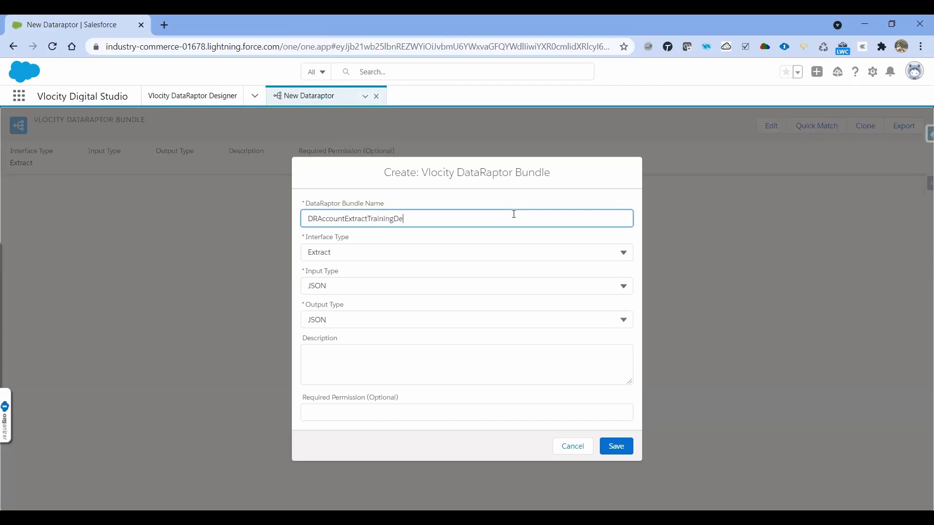
# Step: Complete the bundle name as DRAccountExtractTrainingDemo001, keeping Extract as the interface type and JSON as the input type
pyautogui.write('01')
pyautogui.click(386, 250)
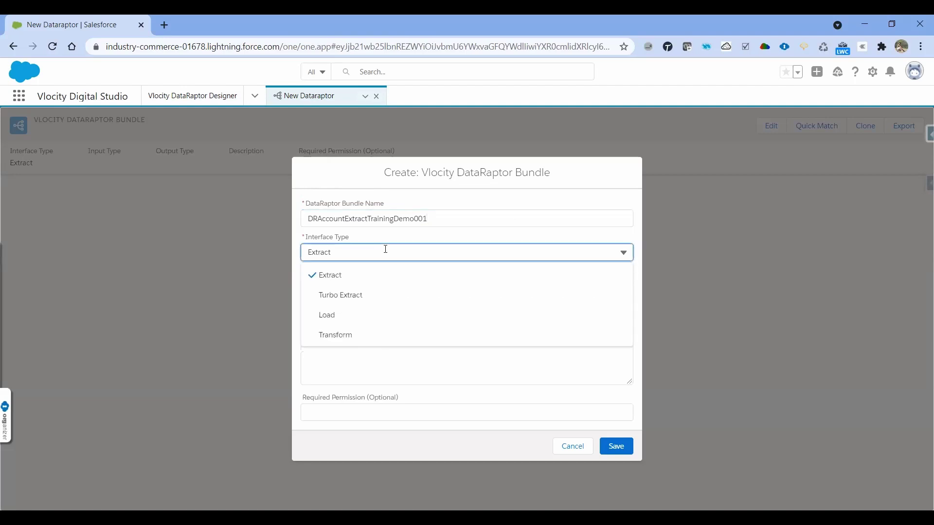
pyautogui.click(420, 240)
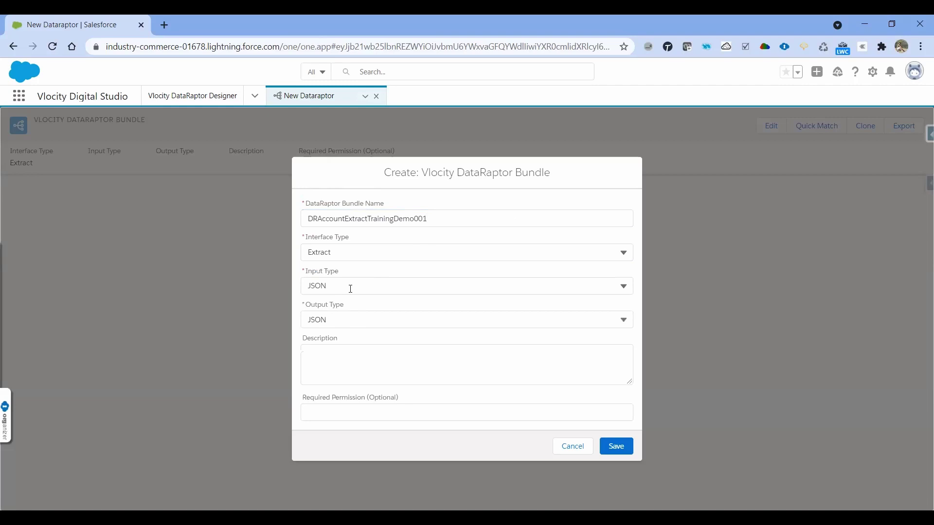
pyautogui.click(334, 286)
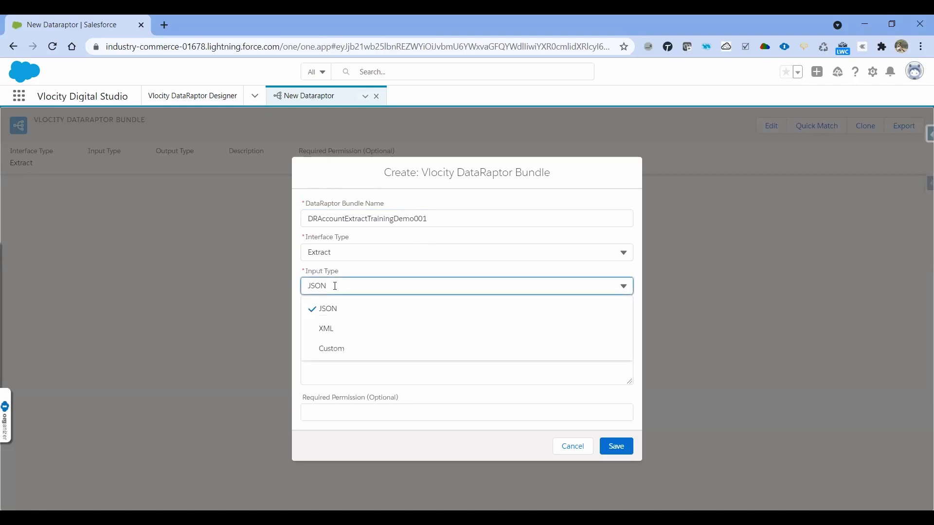
pyautogui.click(366, 274)
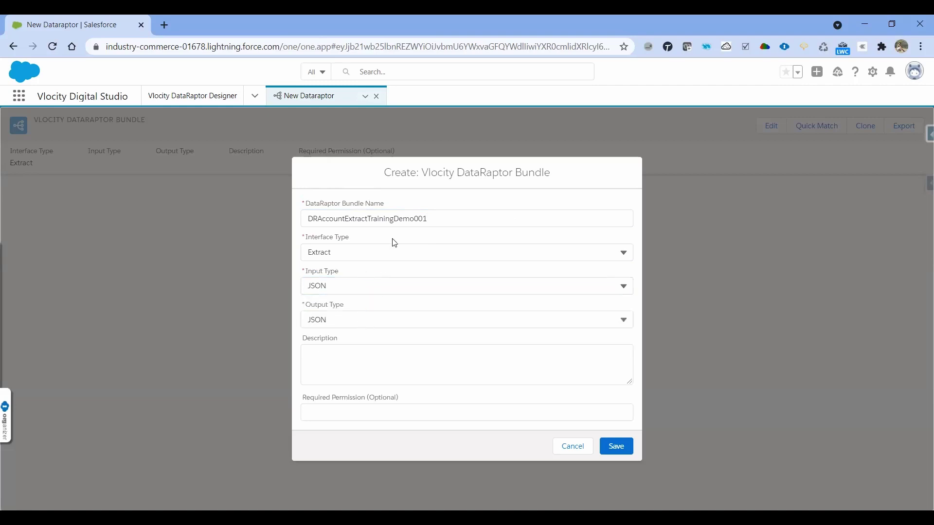
# Step: Copy the bundle name into the description and save the new DataRaptor bundle
pyautogui.moveTo(440, 224); pyautogui.dragTo(266, 227)
pyautogui.hotkey('ctrl', 'c')
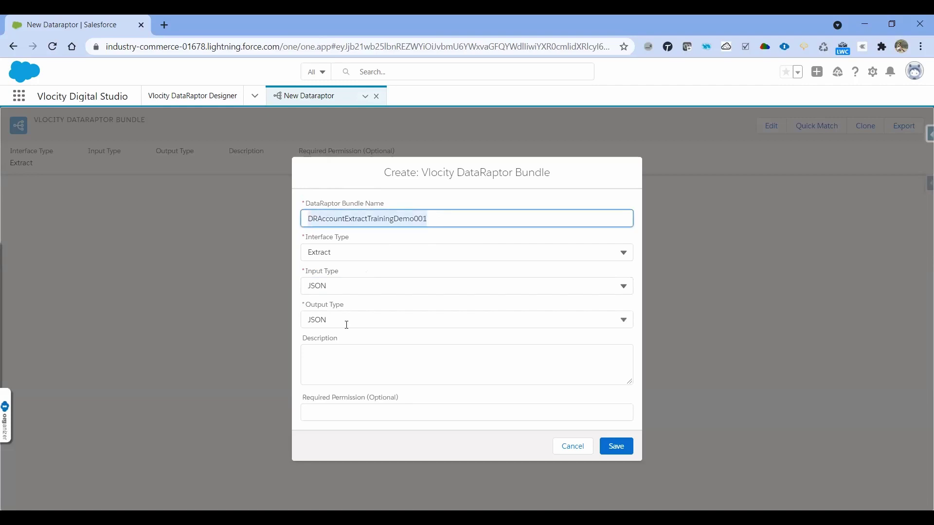
pyautogui.click(366, 369)
pyautogui.hotkey('ctrl', 'v')
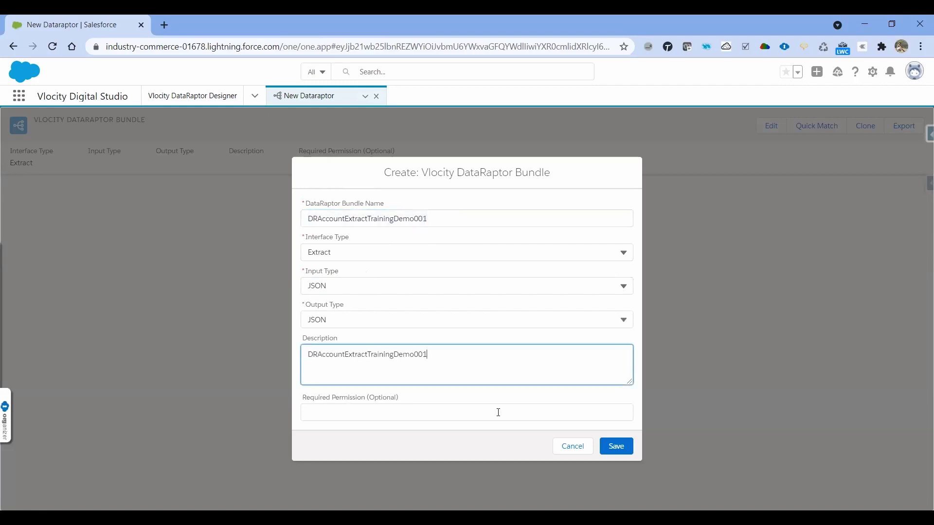
pyautogui.click(617, 448)
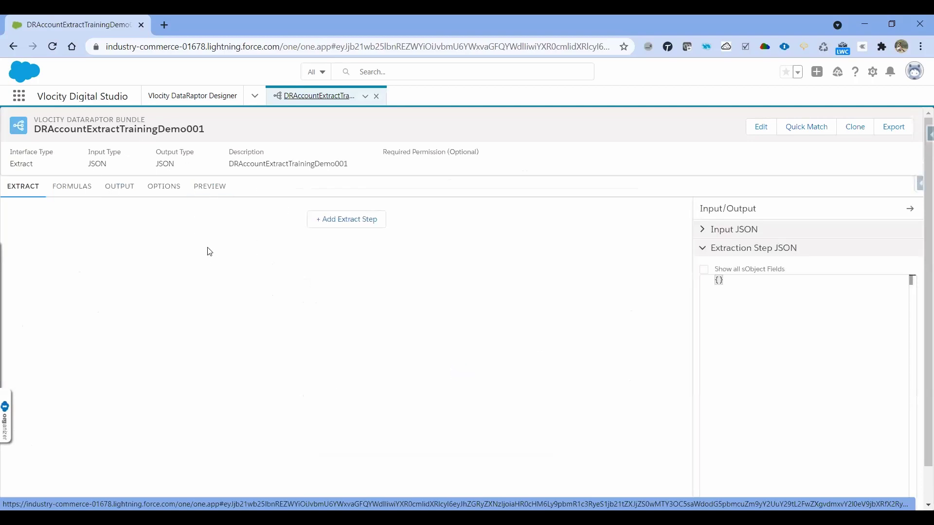
# Step: Add an extract step for the Account object with Account as its extract output path
pyautogui.click(341, 223)
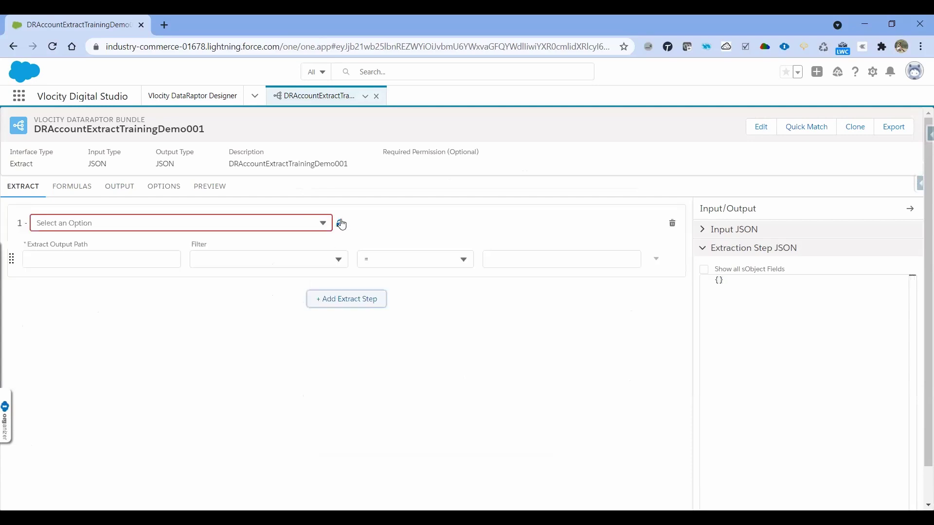
pyautogui.click(310, 220)
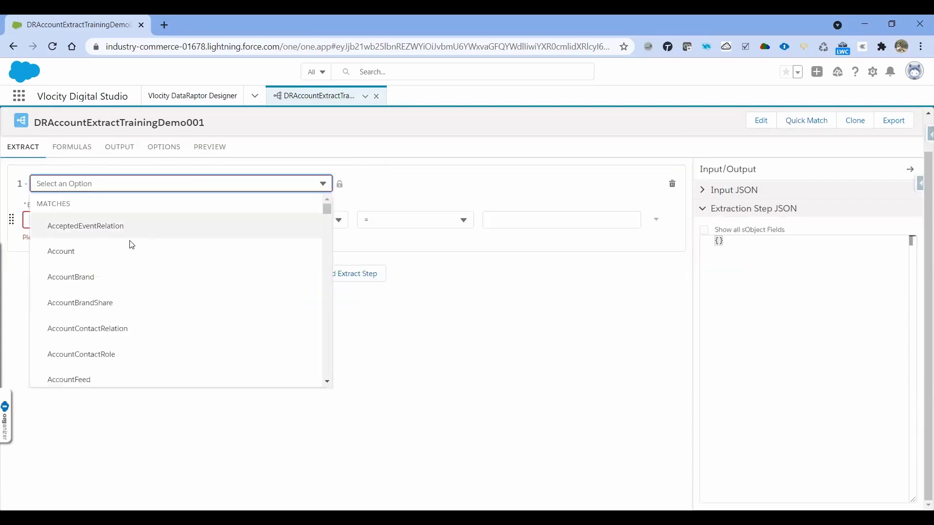
pyautogui.click(104, 258)
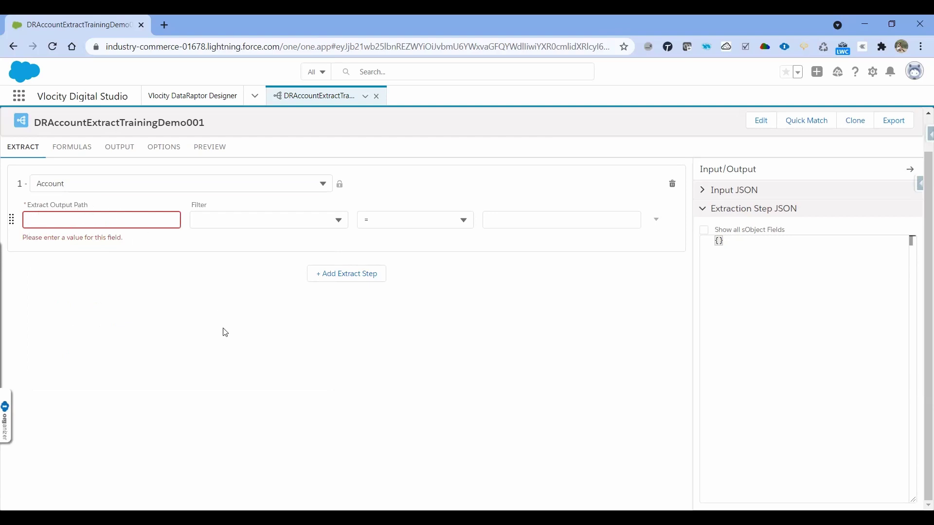
pyautogui.click(155, 223)
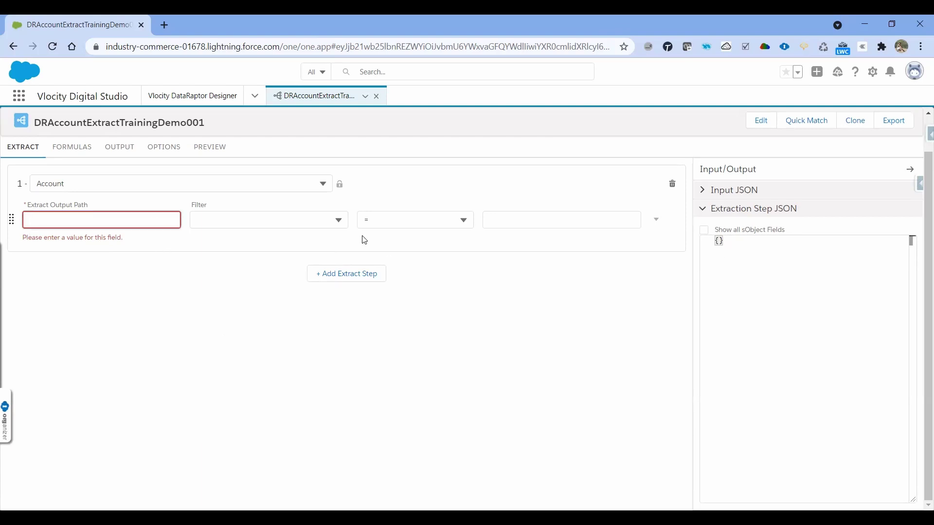
pyautogui.write('Accoun')
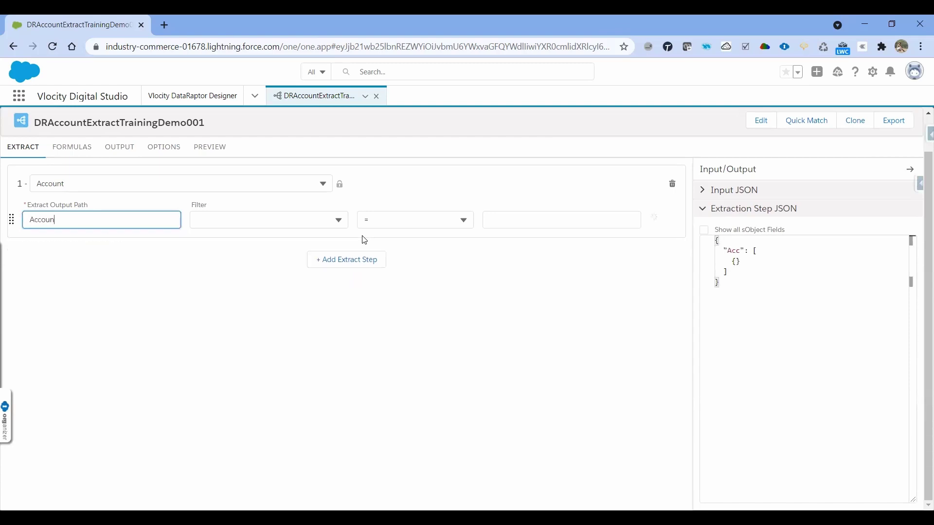
pyautogui.write('t')
pyautogui.click(316, 313)
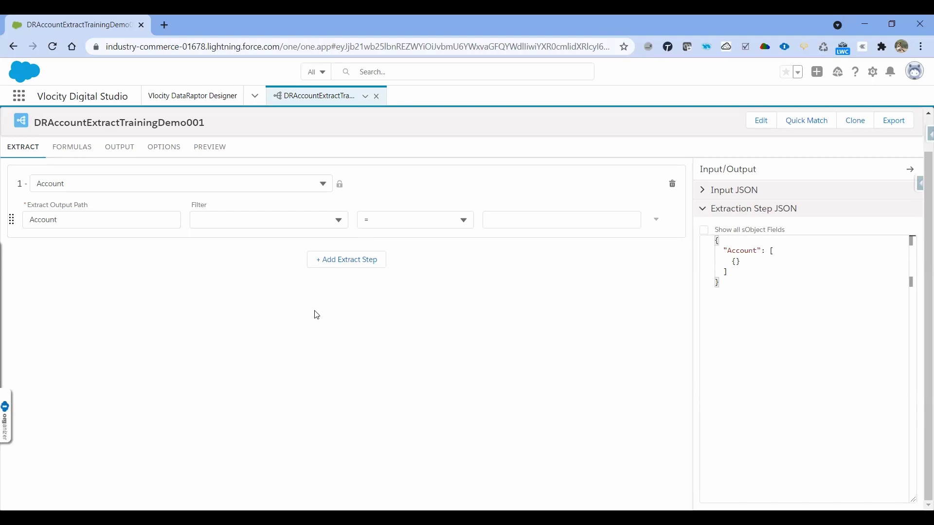
# Step: Filter the Account extract step on the Id field, keeping the = operator
pyautogui.click(343, 221)
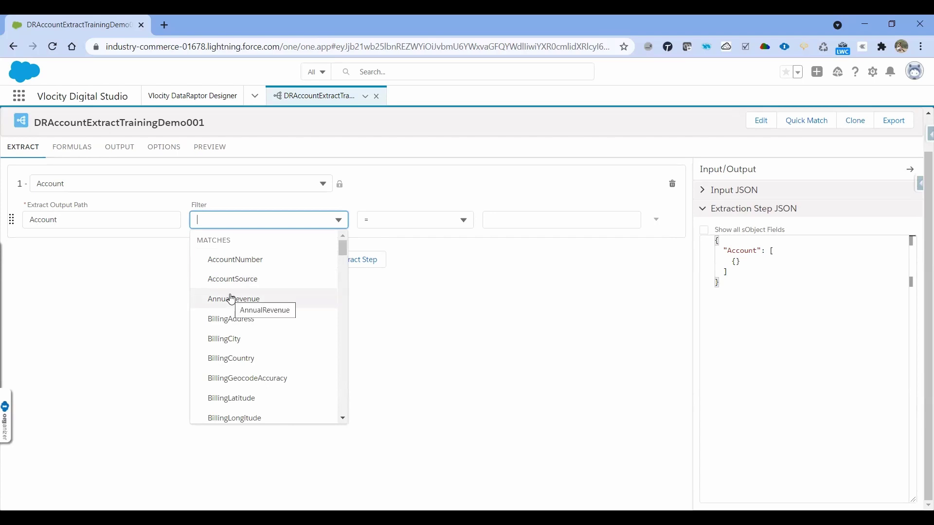
pyautogui.write('id')
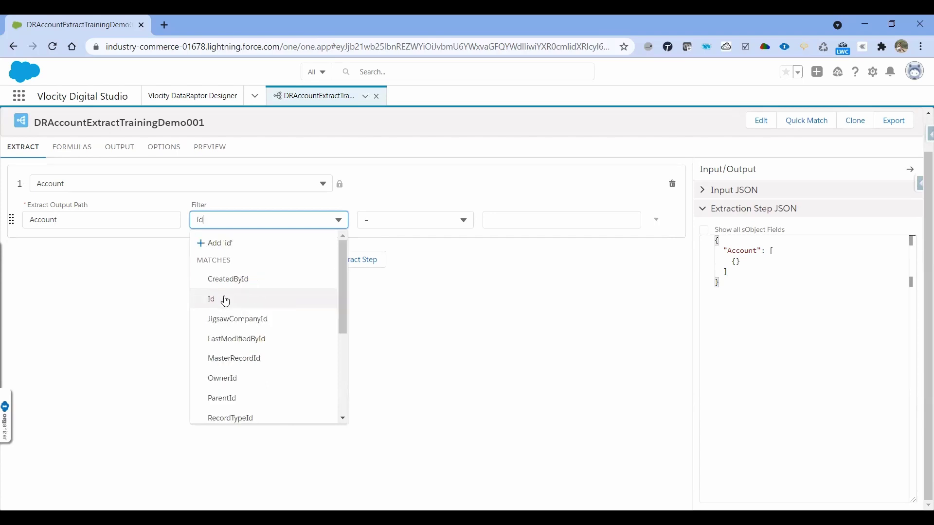
pyautogui.click(225, 302)
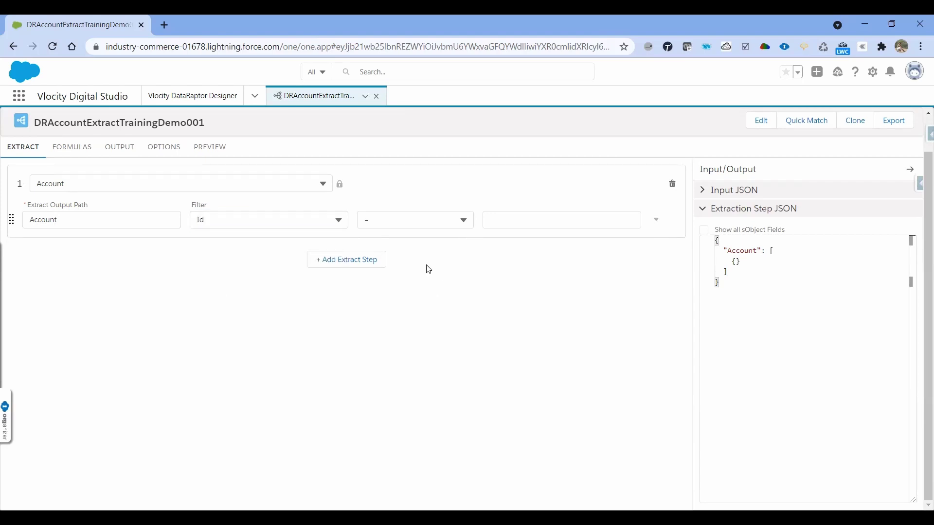
pyautogui.click(462, 221)
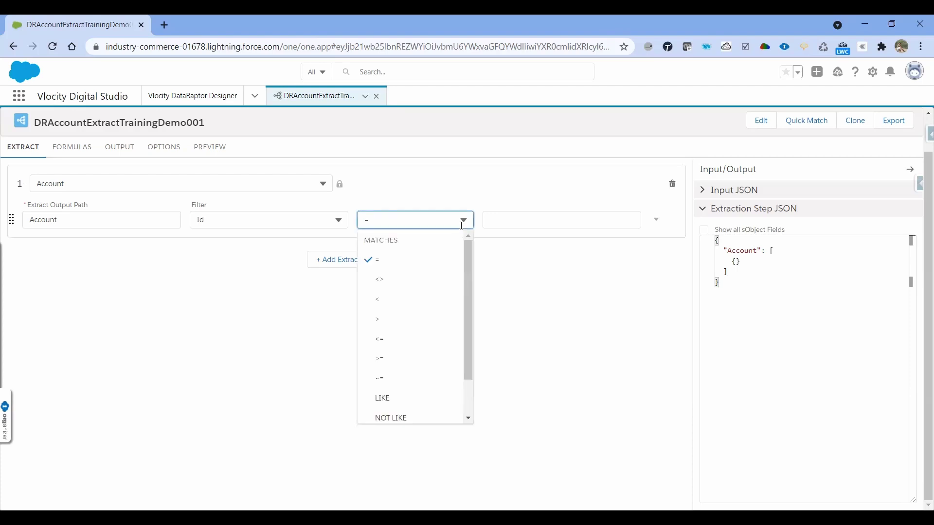
pyautogui.scroll(-2, 419, 375)
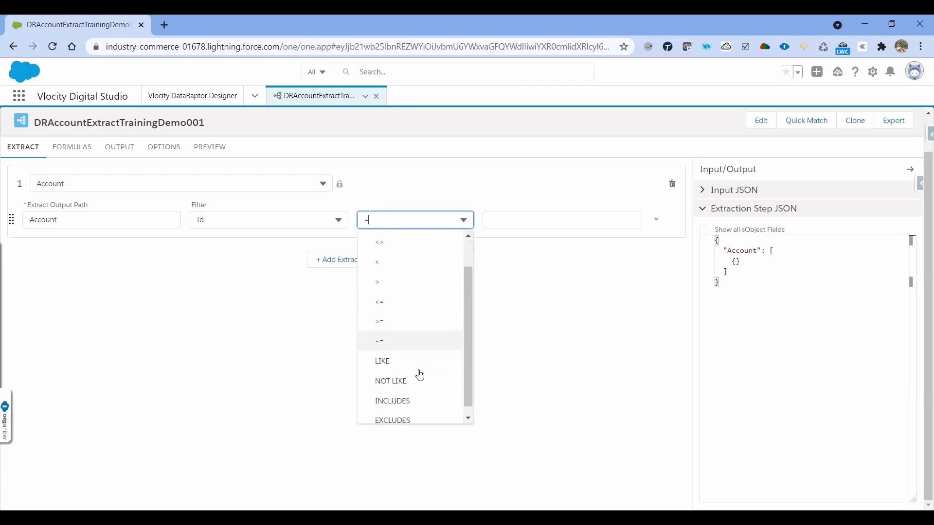
pyautogui.scroll(2, 419, 376)
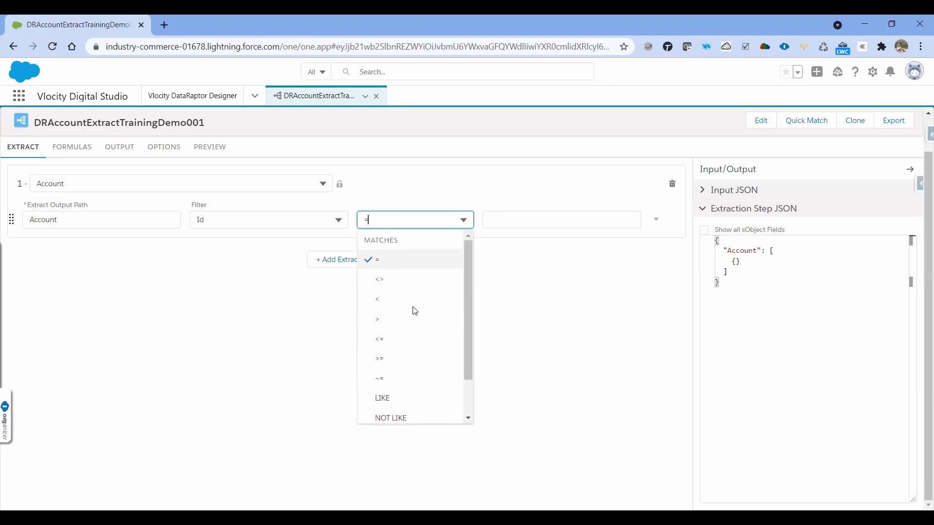
pyautogui.scroll(-2, 415, 308)
pyautogui.scroll(1, 415, 349)
pyautogui.scroll(-1, 415, 350)
pyautogui.scroll(2, 415, 349)
# Step: Set the comparison value of the Account step's Id filter to accountId
pyautogui.click(520, 224)
pyautogui.write('c')
pyautogui.write('acco')
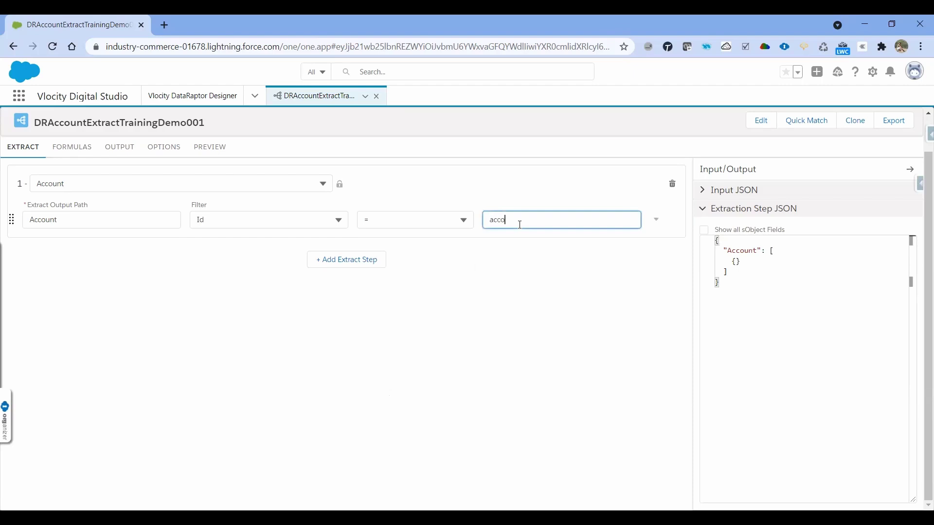
pyautogui.write('unt1d')
pyautogui.click(534, 288)
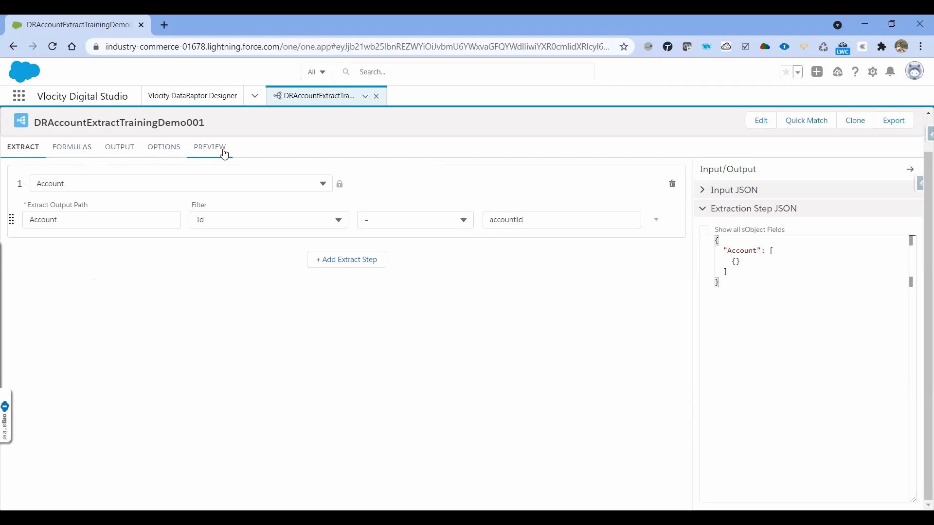
# Step: Add an output mapping from the extract path Account:Name to the output path Account:Name
pyautogui.click(121, 157)
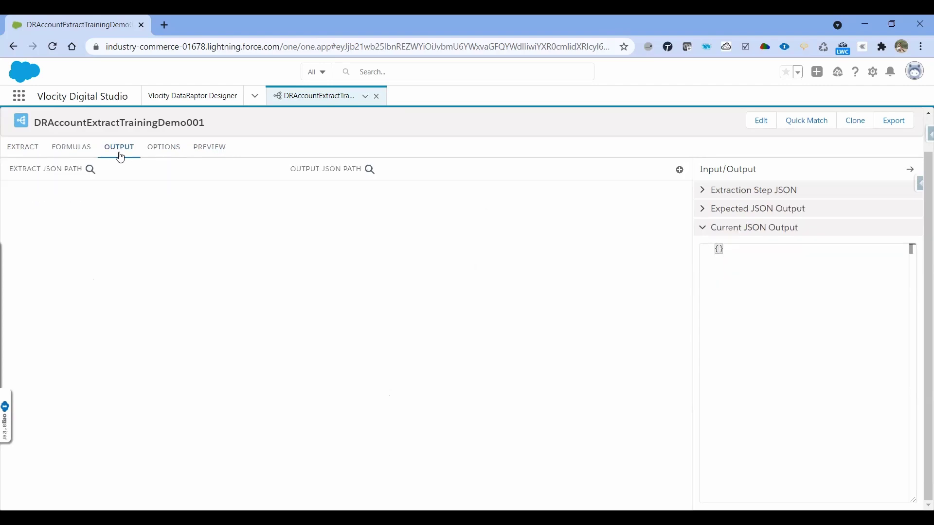
pyautogui.click(681, 171)
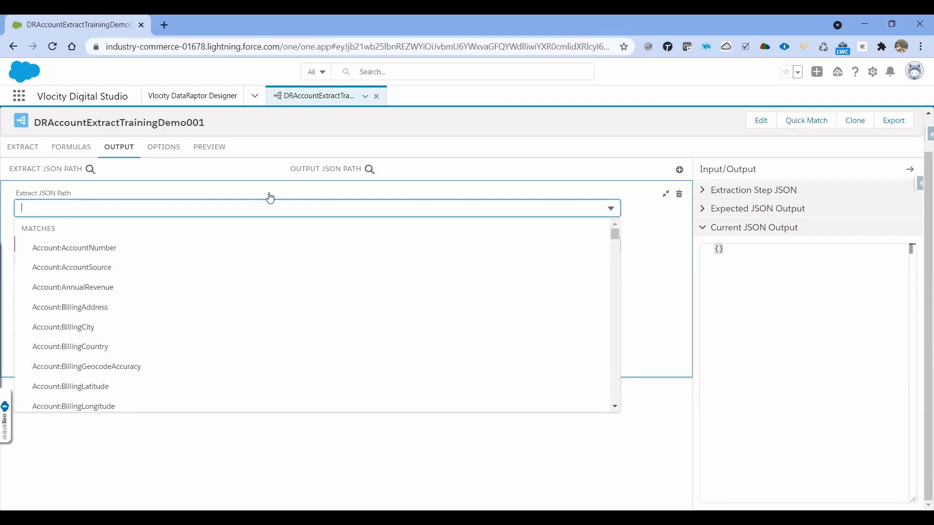
pyautogui.write('name')
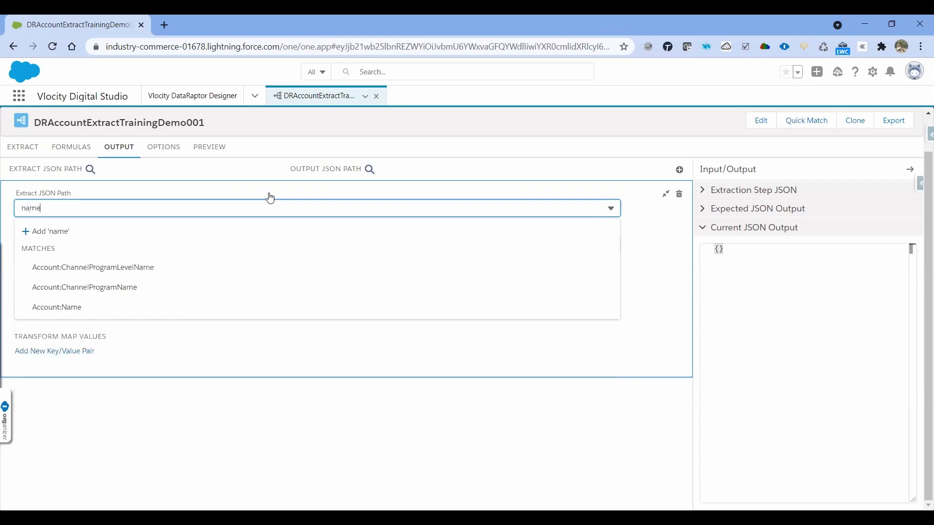
pyautogui.click(123, 307)
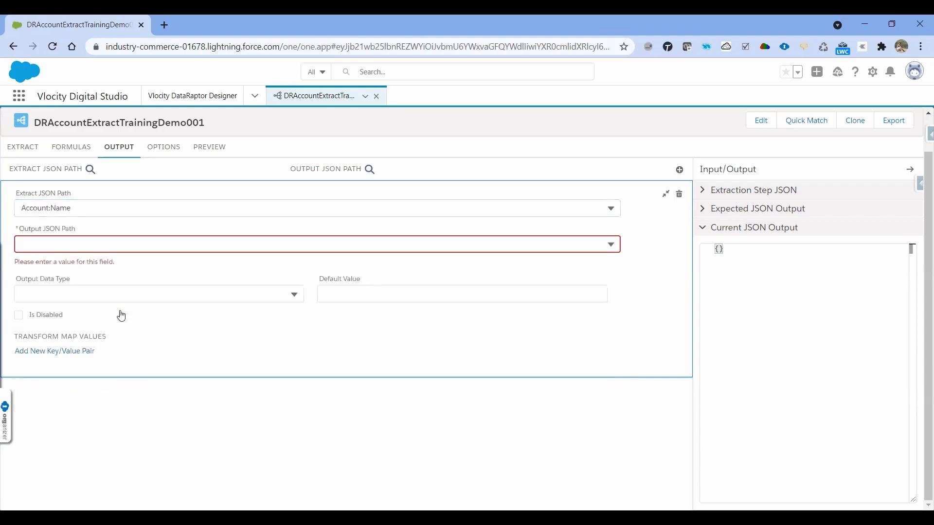
pyautogui.click(220, 239)
pyautogui.write('Account')
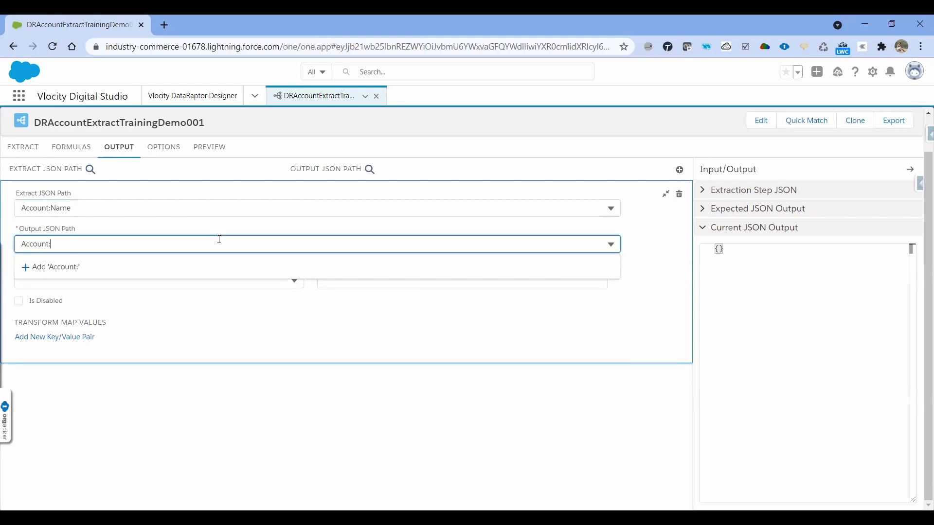
pyautogui.write(':Name')
pyautogui.click(137, 267)
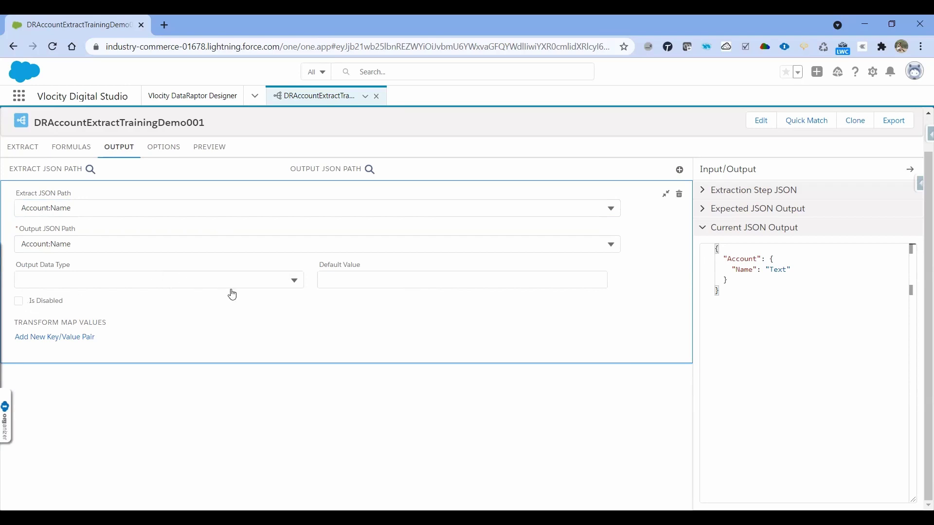
pyautogui.click(291, 286)
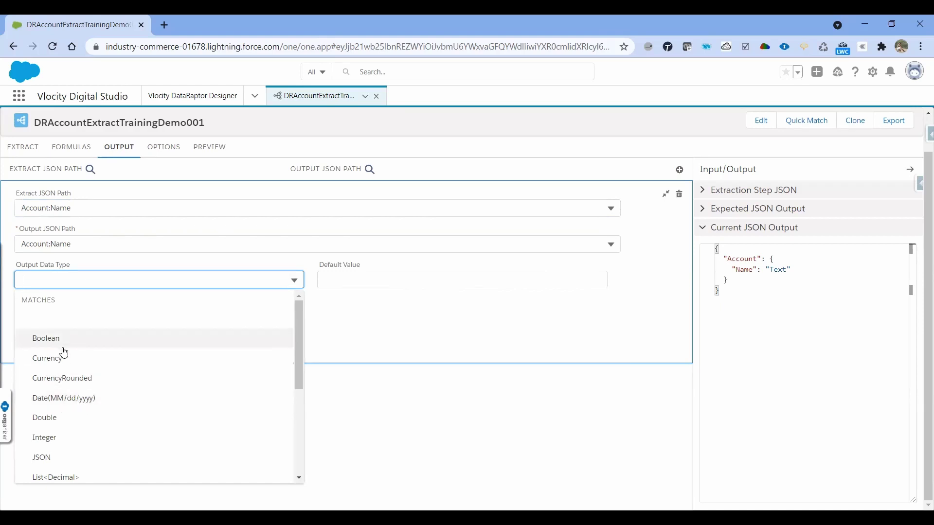
pyautogui.scroll(-2, 129, 428)
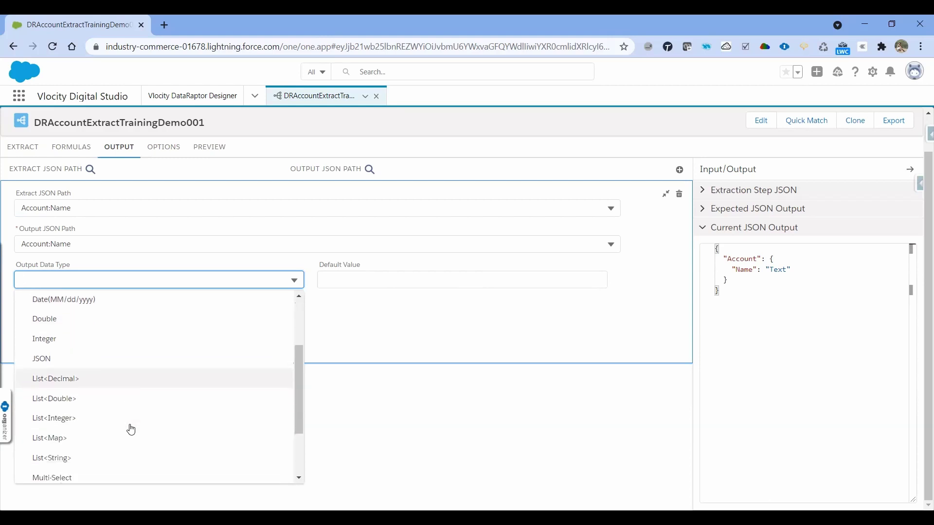
pyautogui.scroll(-2, 129, 428)
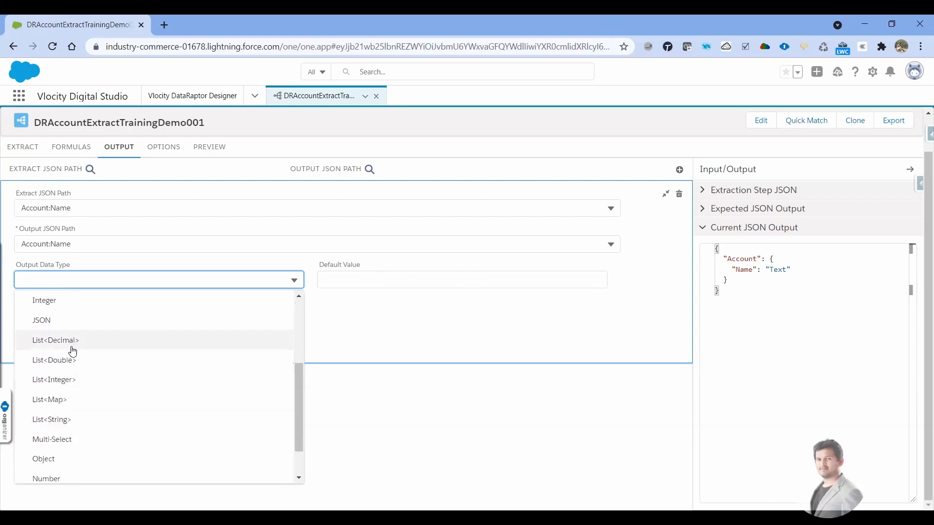
pyautogui.scroll(-2, 102, 436)
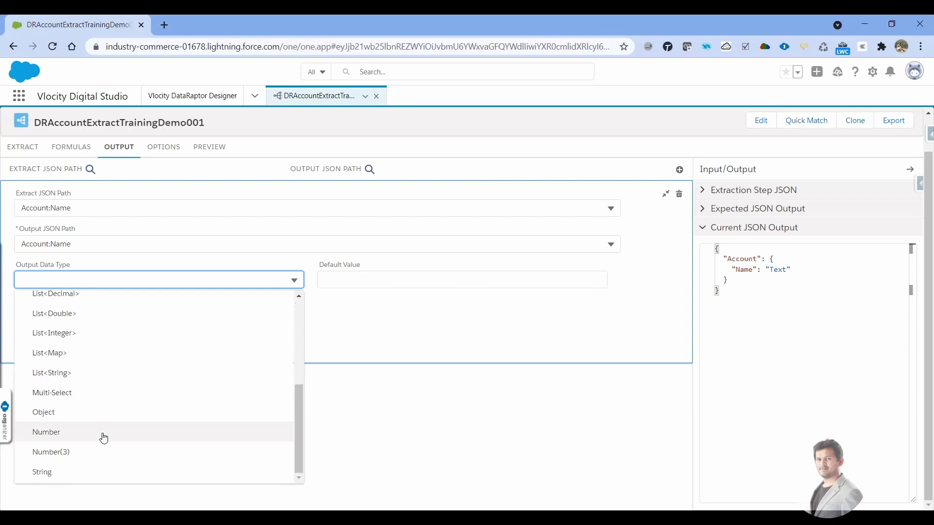
pyautogui.click(378, 340)
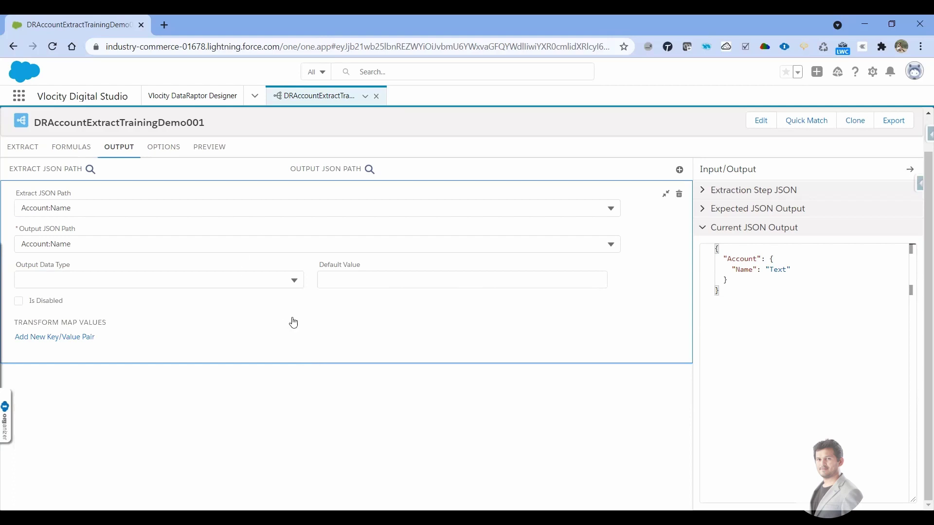
# Step: Mark the Account:Name output mapping as disabled, leaving its default value empty
pyautogui.scroll(1, 323, 337)
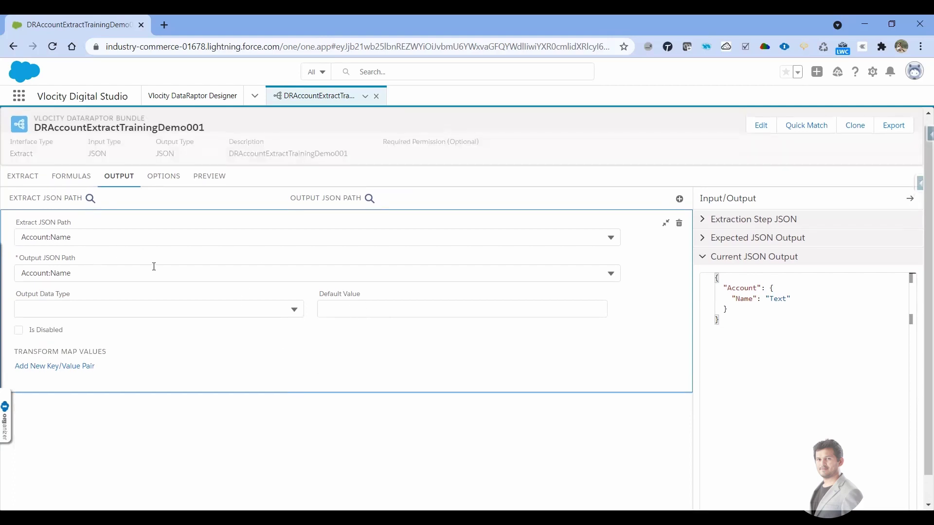
pyautogui.click(350, 315)
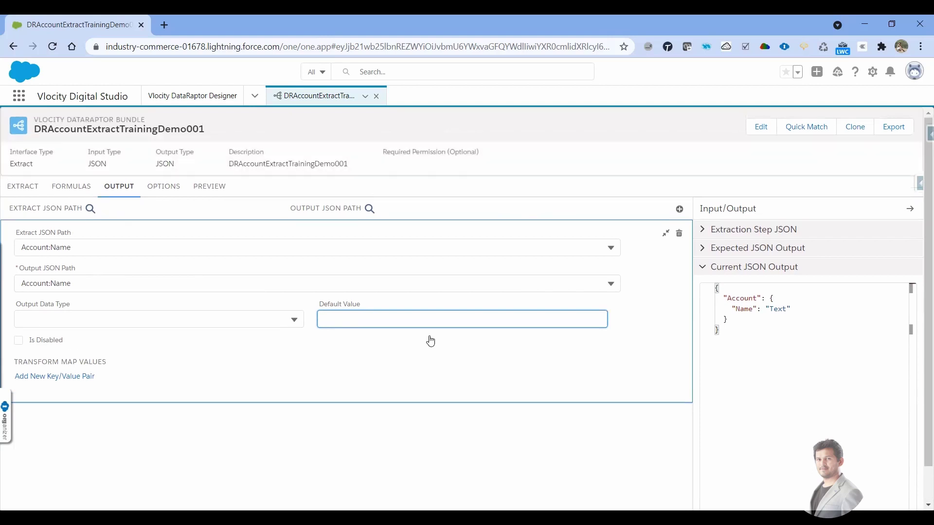
pyautogui.click(20, 346)
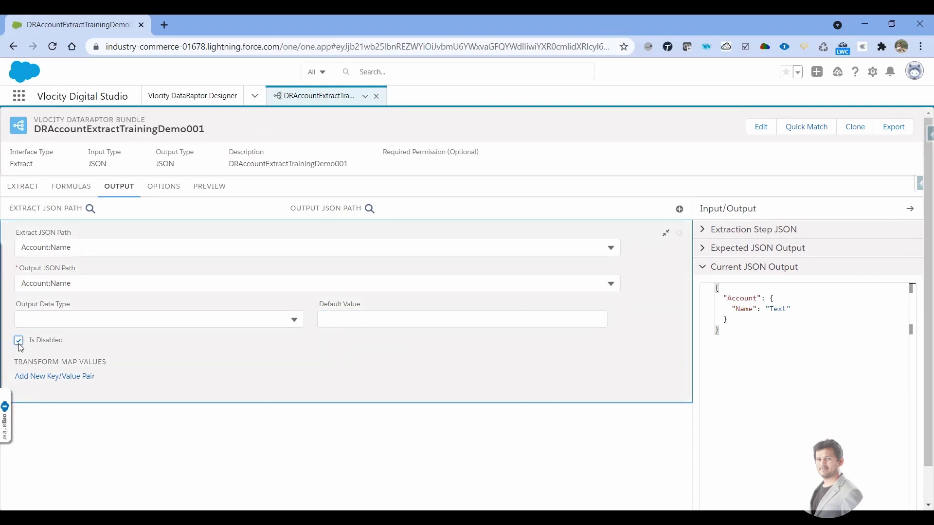
# Step: Re-enable the Account:Name output mapping and add another mapping from extract path Account:Type to output path Account:Type
pyautogui.click(21, 344)
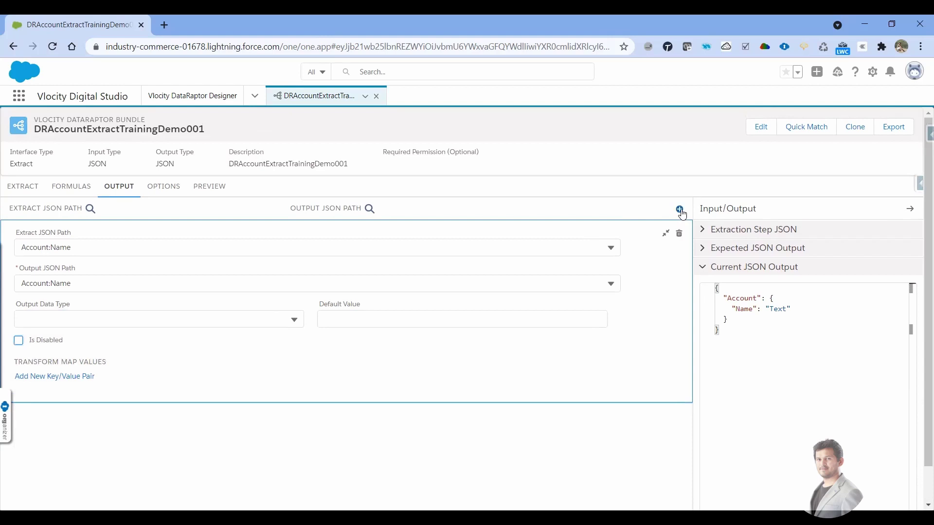
pyautogui.click(681, 210)
pyautogui.click(283, 267)
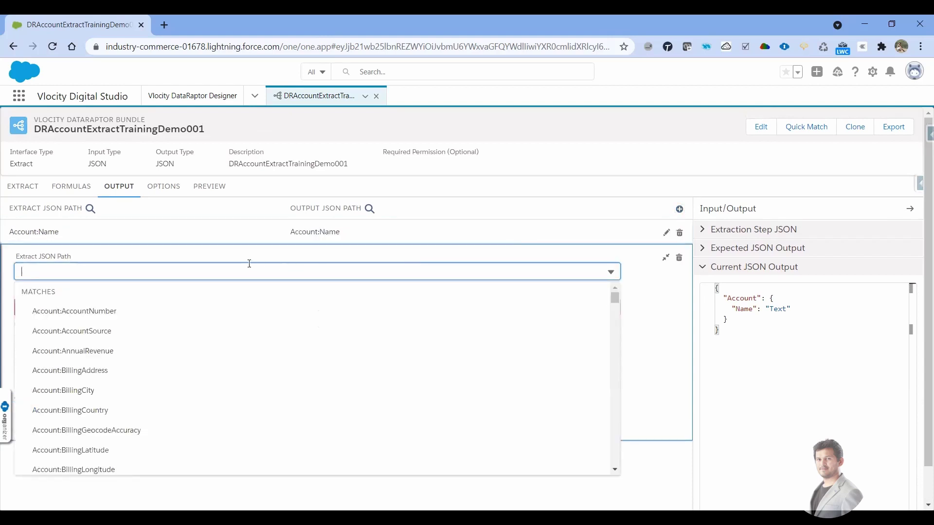
pyautogui.write('type')
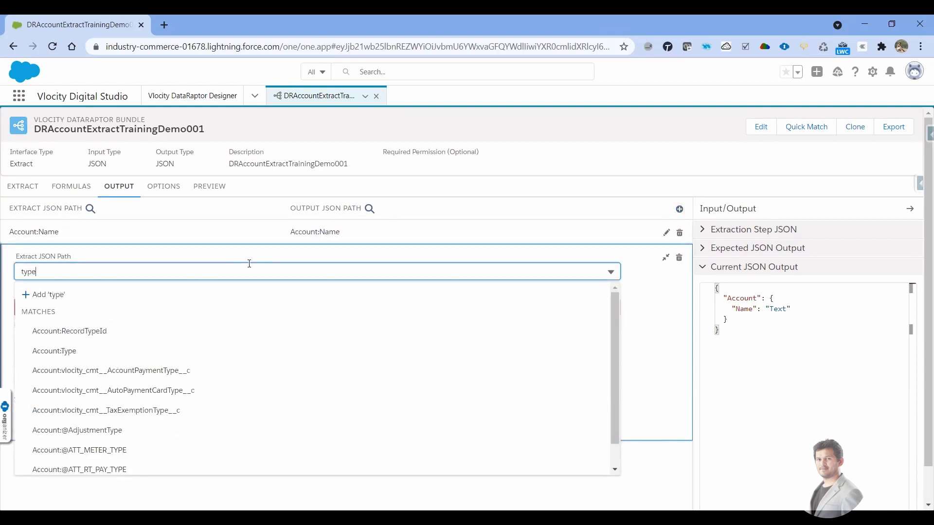
pyautogui.click(83, 352)
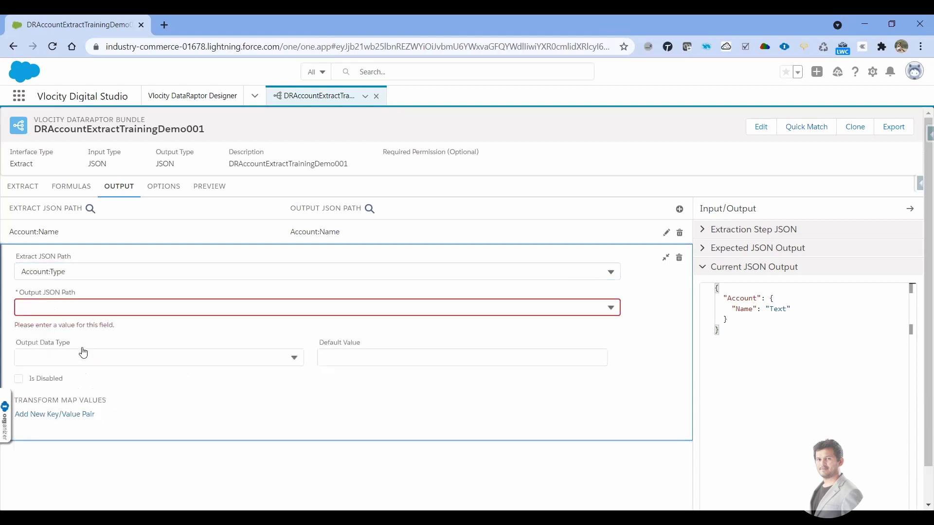
pyautogui.click(181, 311)
pyautogui.write('A')
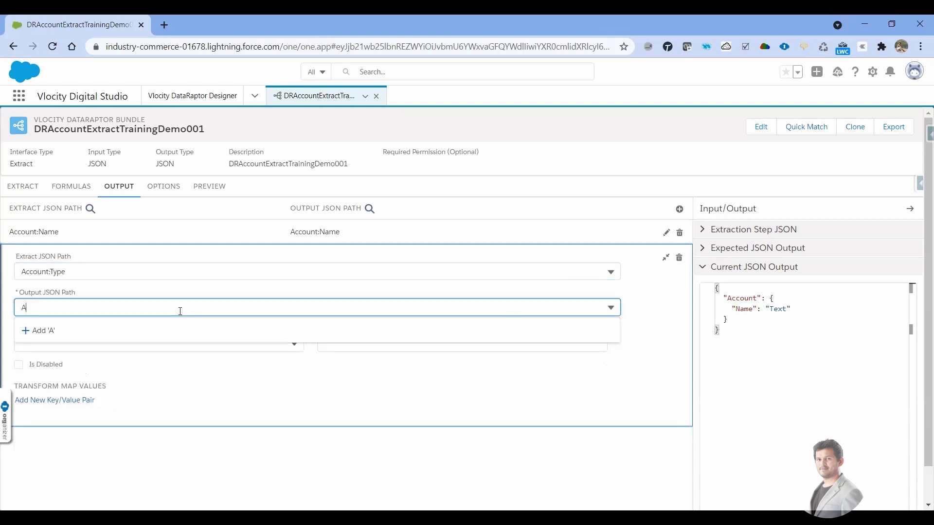
pyautogui.write('ccount:Type')
pyautogui.click(85, 336)
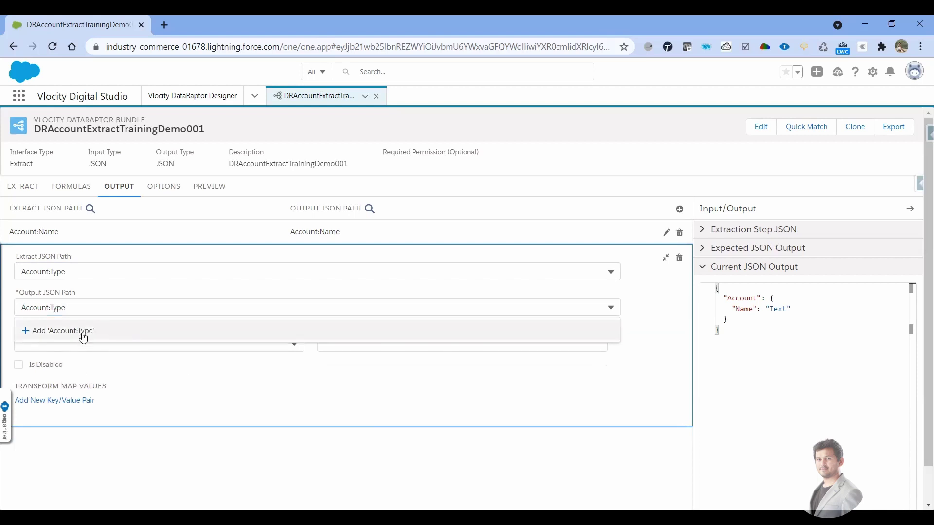
# Step: Add an output mapping from the extract path Account:AccountNumber to the output path Account:AccountNumber
pyautogui.click(680, 209)
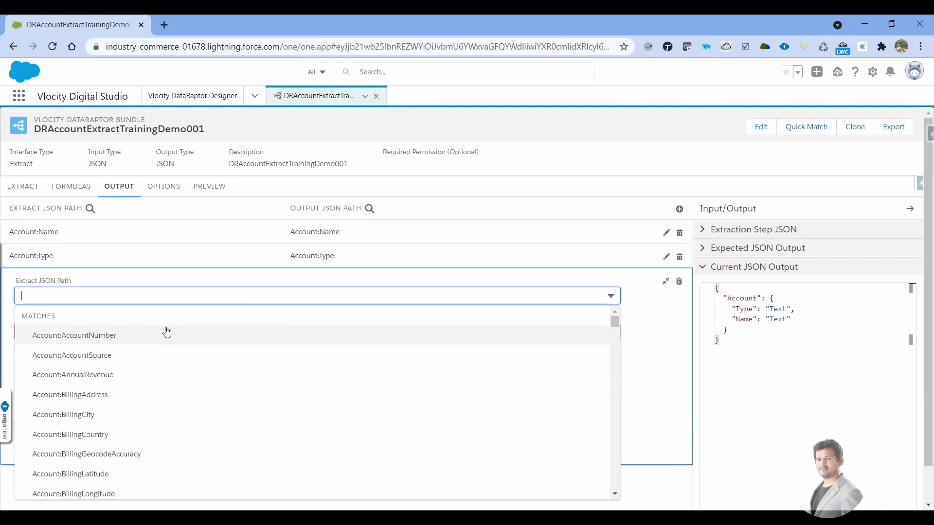
pyautogui.click(137, 336)
pyautogui.click(195, 287)
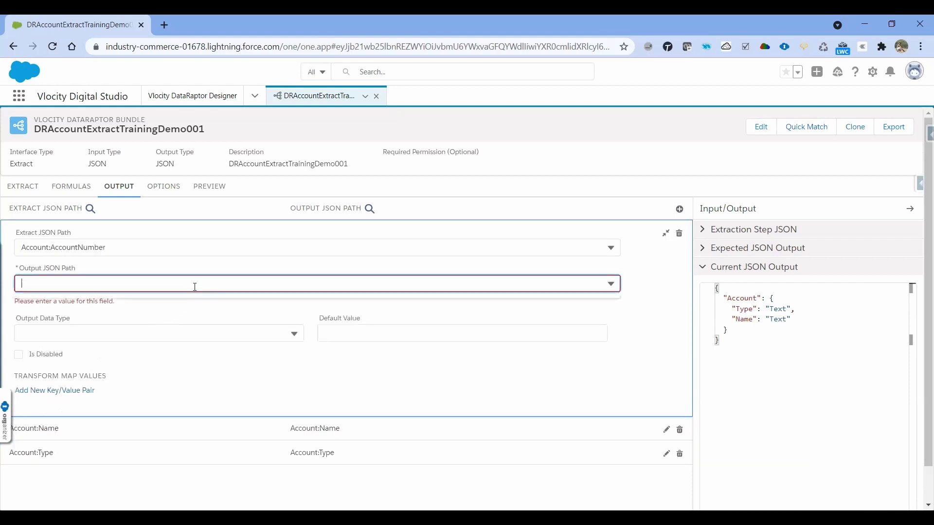
pyautogui.write('Accoun')
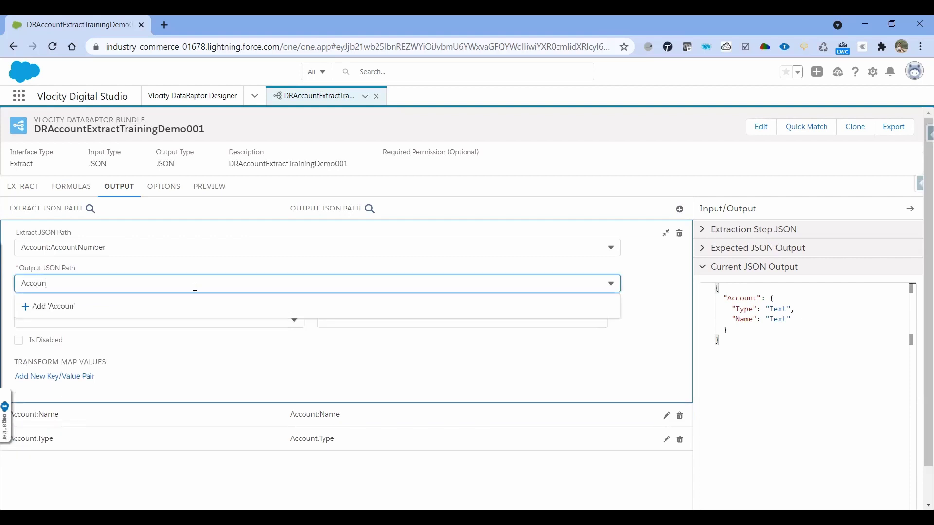
pyautogui.write('t:Account')
pyautogui.write('Number')
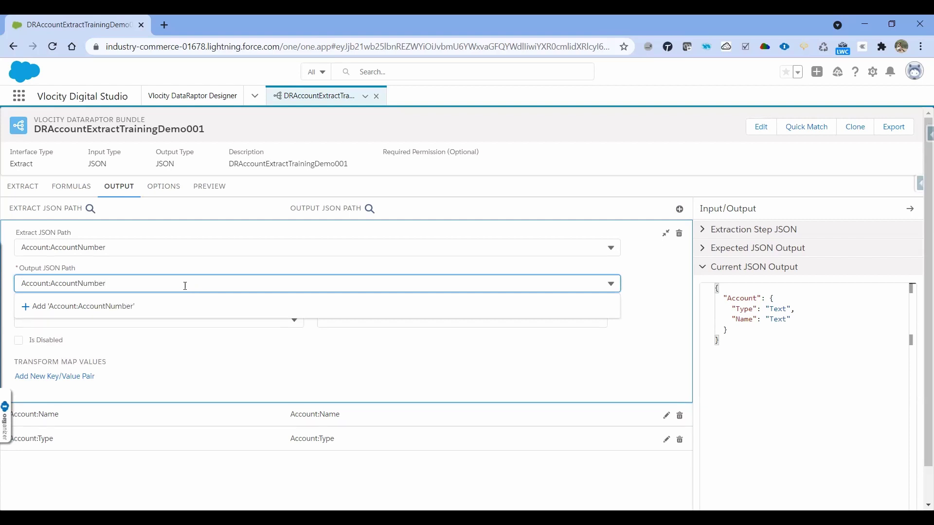
pyautogui.click(151, 307)
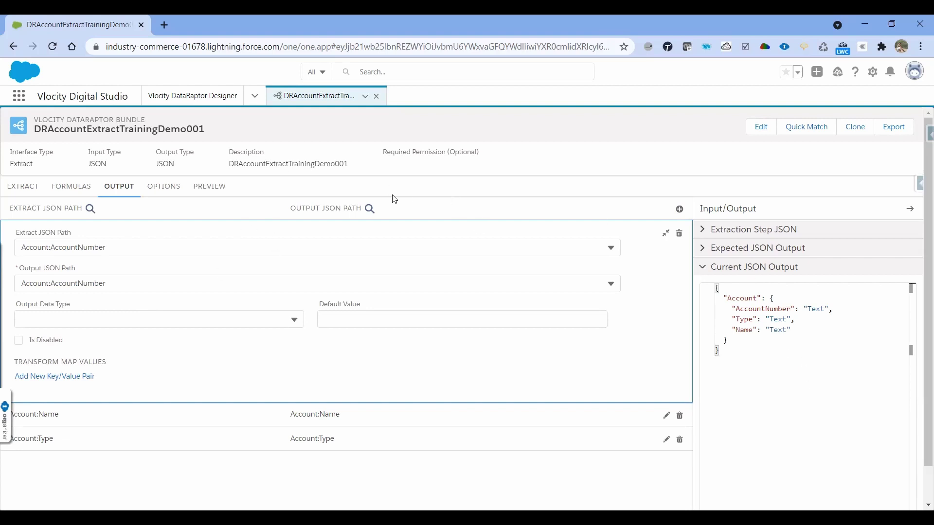
# Step: Add a preview input parameter with the key accountId, matching it against the Account extract step's filter value
pyautogui.click(211, 187)
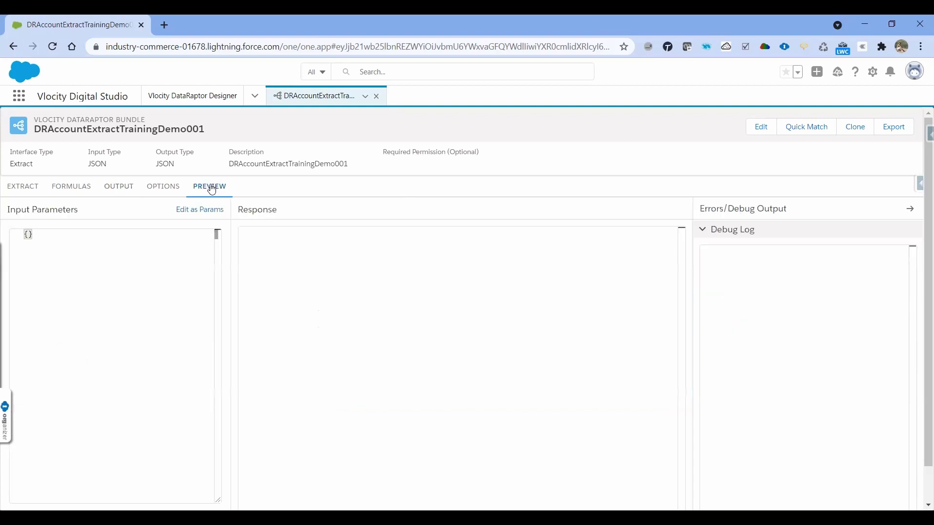
pyautogui.click(204, 215)
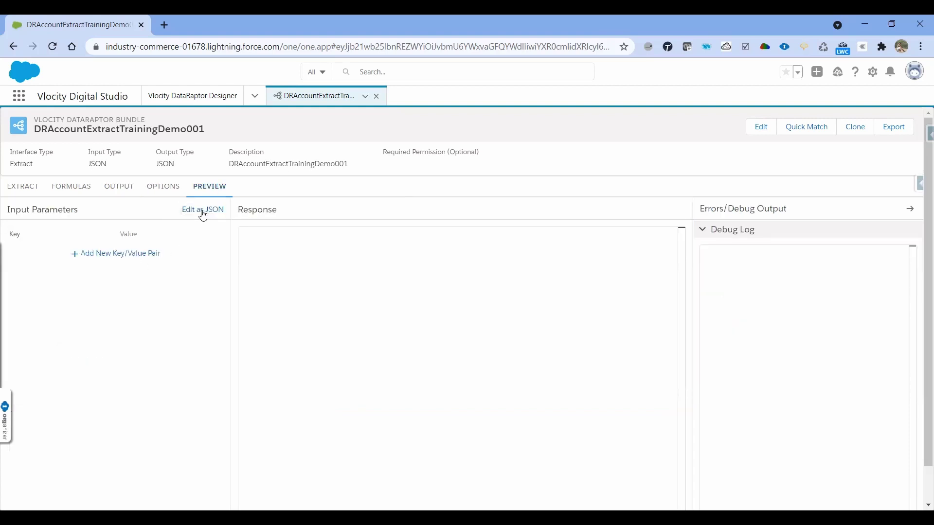
pyautogui.click(113, 252)
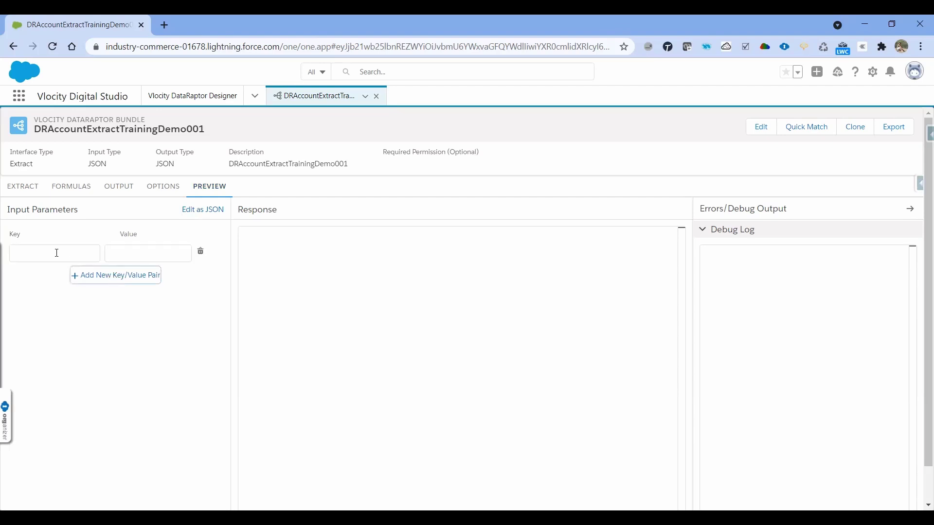
pyautogui.click(23, 186)
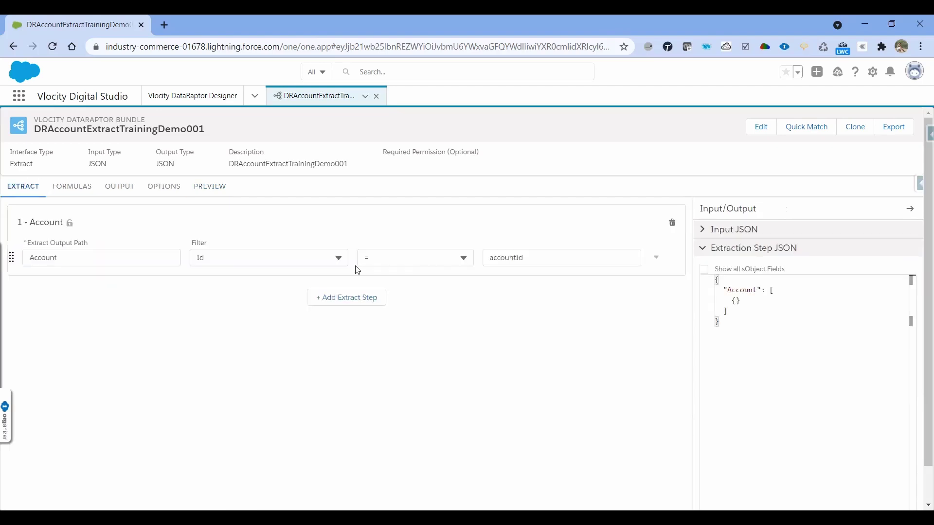
pyautogui.click(503, 259)
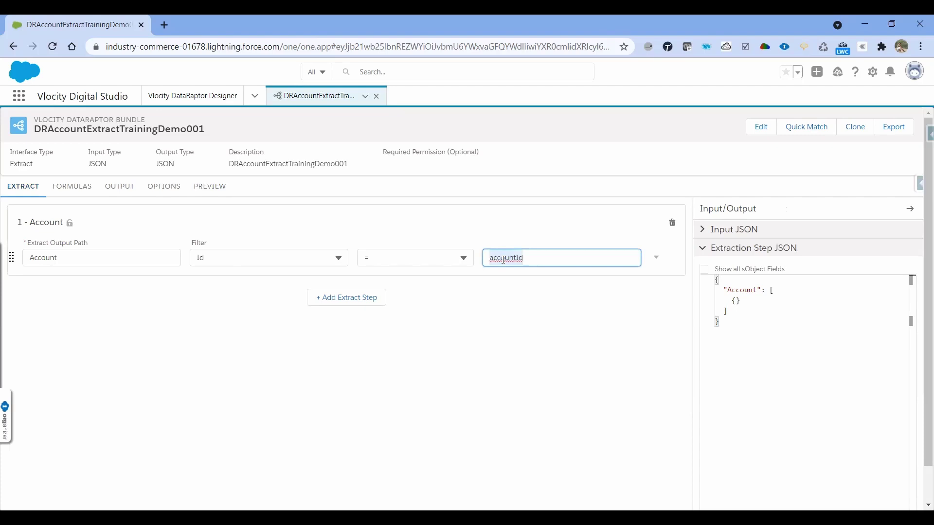
pyautogui.click(204, 187)
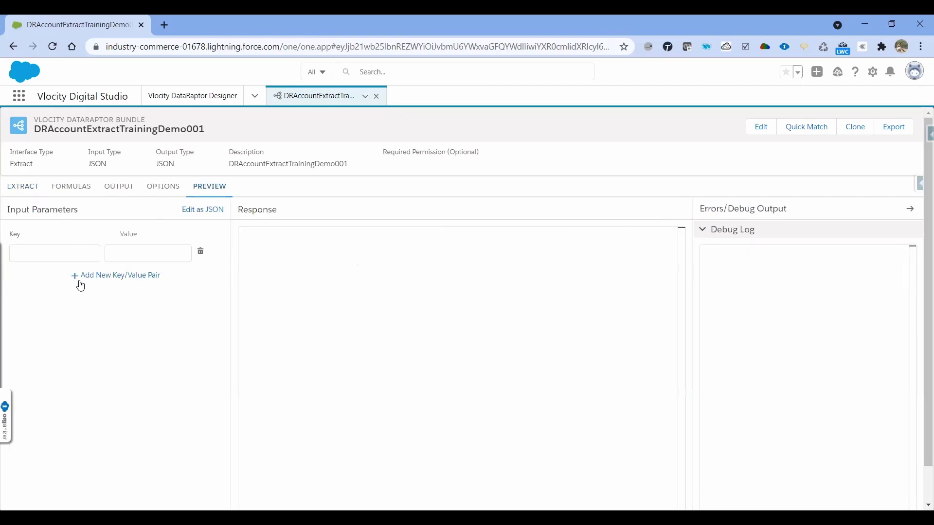
pyautogui.click(63, 254)
pyautogui.write('accountId')
pyautogui.click(160, 253)
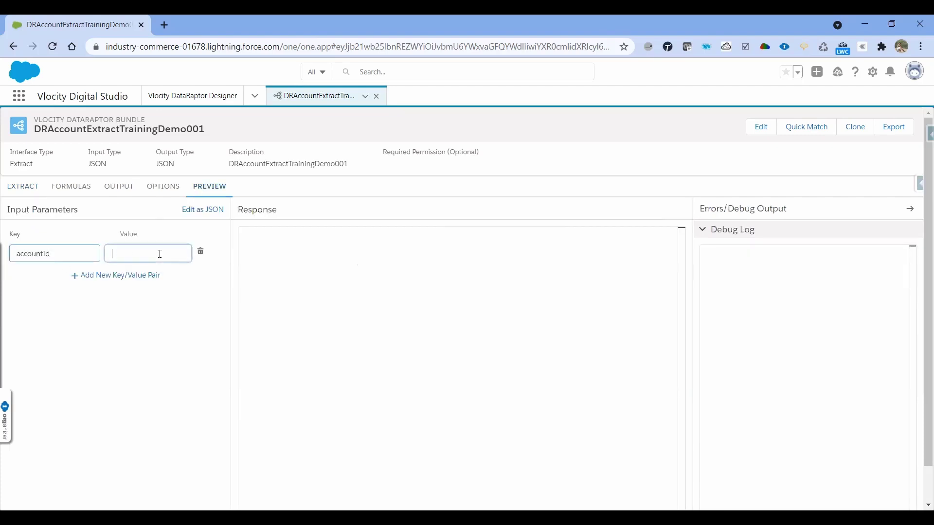
pyautogui.click(32, 187)
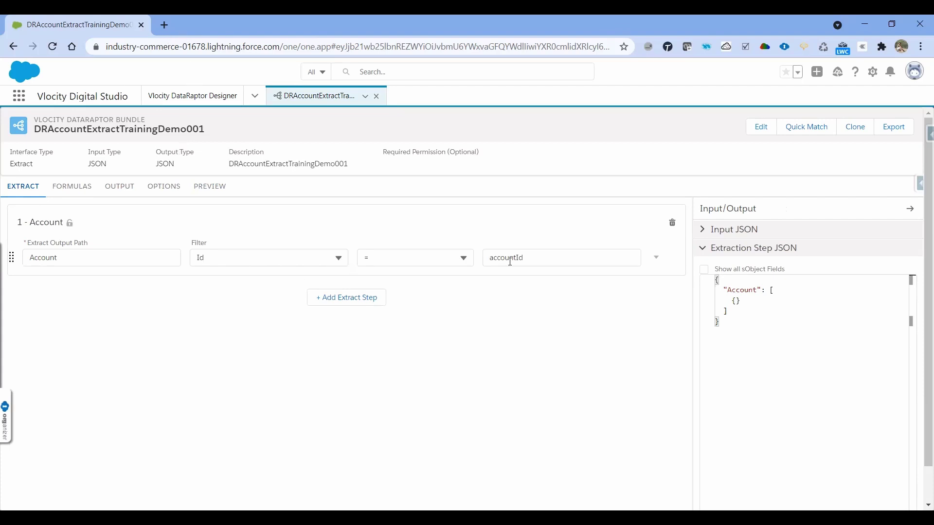
pyautogui.click(204, 195)
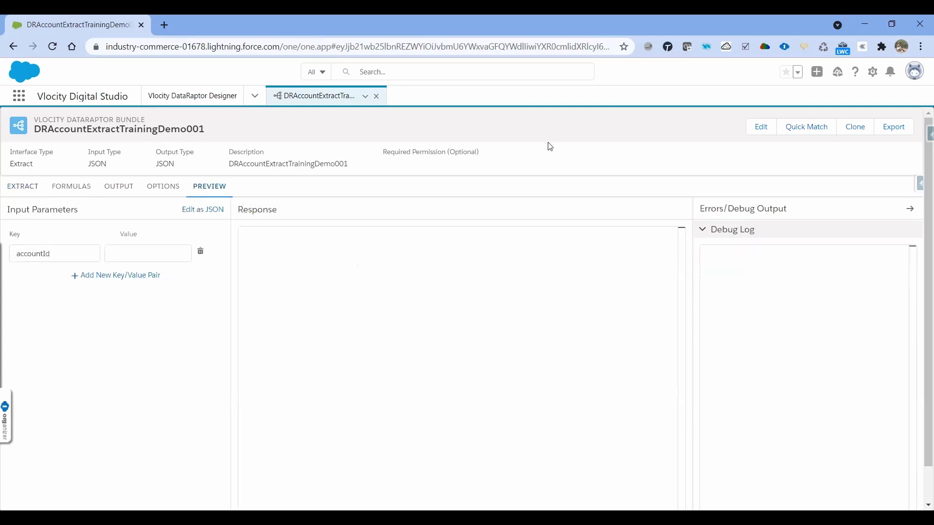
# Step: Run the Account query in Salesforce Inspector's Data Export and copy the Id of the Prospect-type account
pyautogui.click(920, 185)
pyautogui.click(851, 360)
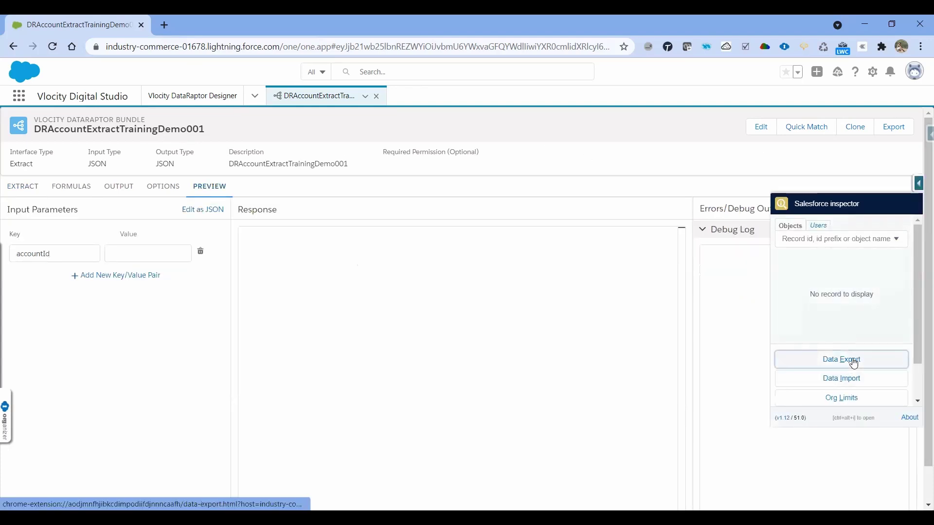
pyautogui.click(207, 27)
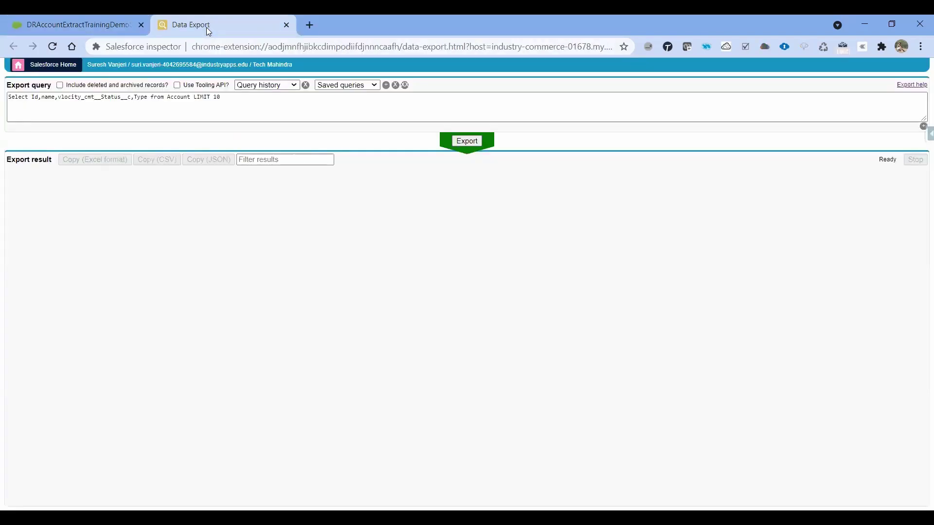
pyautogui.click(460, 142)
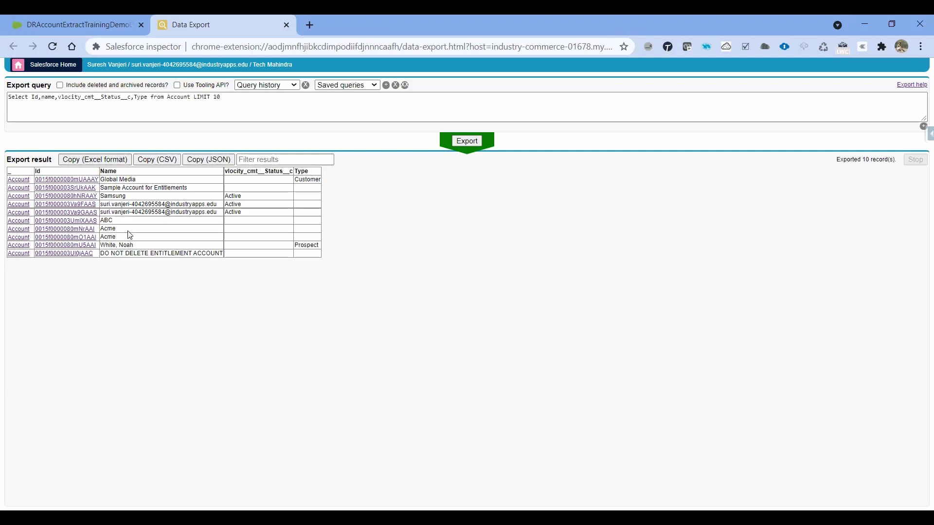
pyautogui.moveTo(98, 247); pyautogui.dragTo(34, 245)
pyautogui.hotkey('ctrl', 'c')
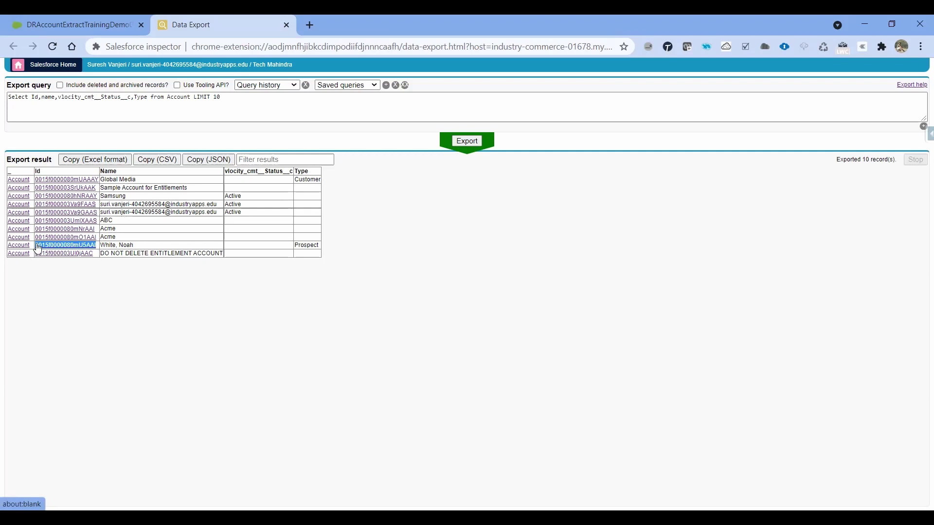
# Step: Return to the DataRaptor preview, paste the copied record Id as the accountId value and execute the extract
pyautogui.click(68, 22)
pyautogui.click(164, 251)
pyautogui.hotkey('ctrl', 'v')
pyautogui.scroll(-1, 214, 360)
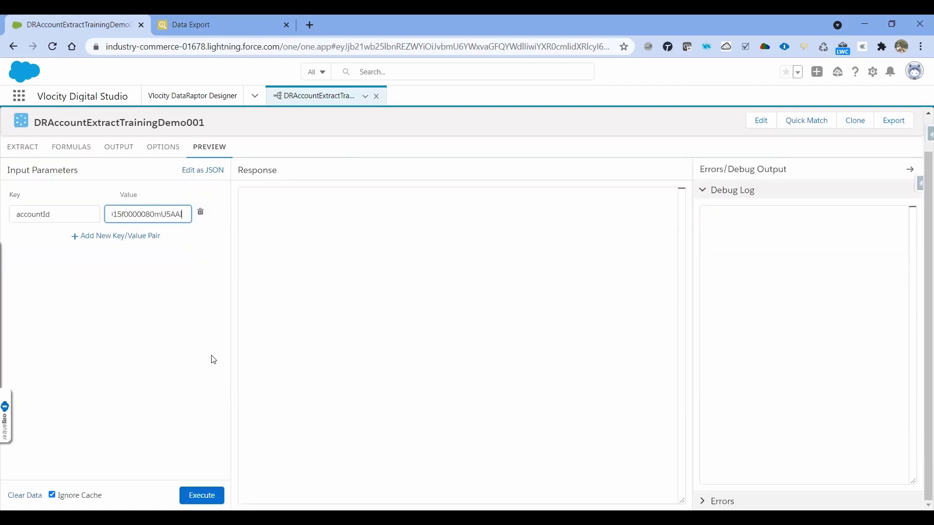
pyautogui.click(209, 496)
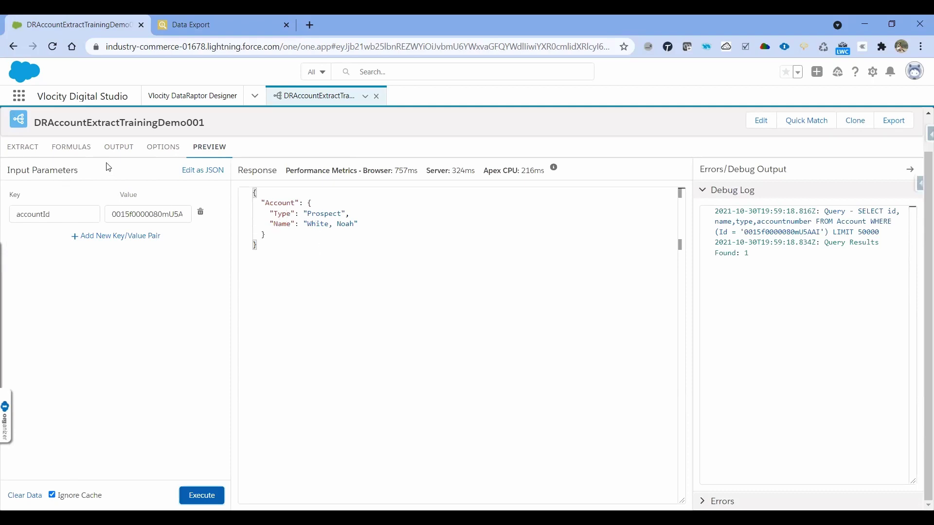
# Step: Review the output mappings, then add the AccountNumber field after Type in the Data Export query on Account and rerun it
pyautogui.click(122, 148)
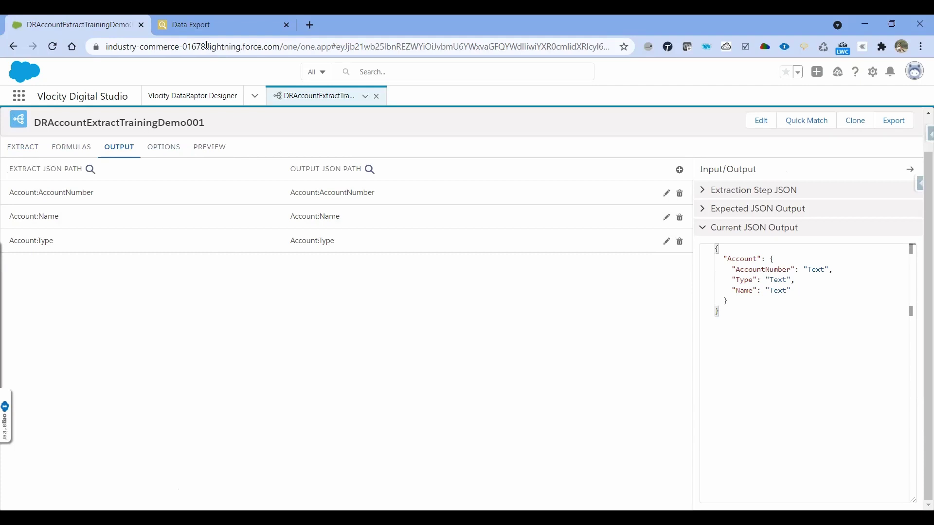
pyautogui.click(204, 29)
pyautogui.click(143, 106)
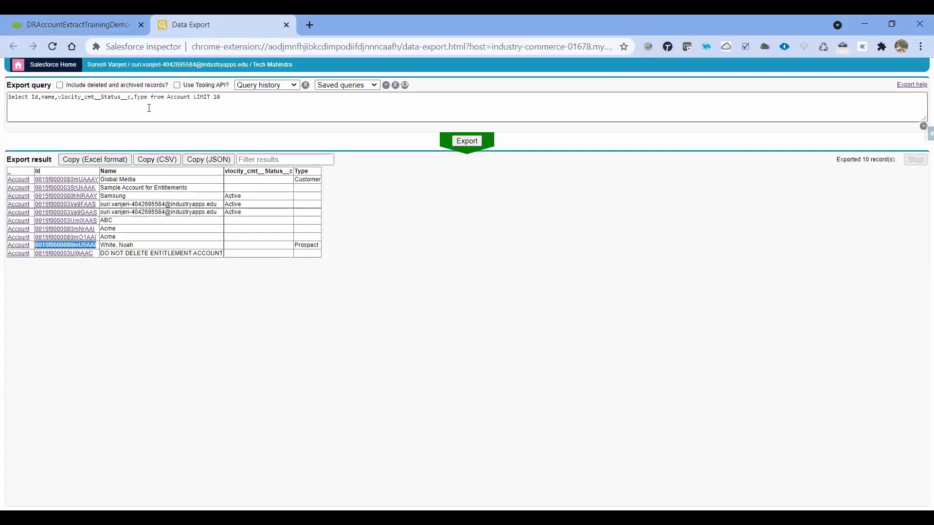
pyautogui.click(149, 99)
pyautogui.write(',acco')
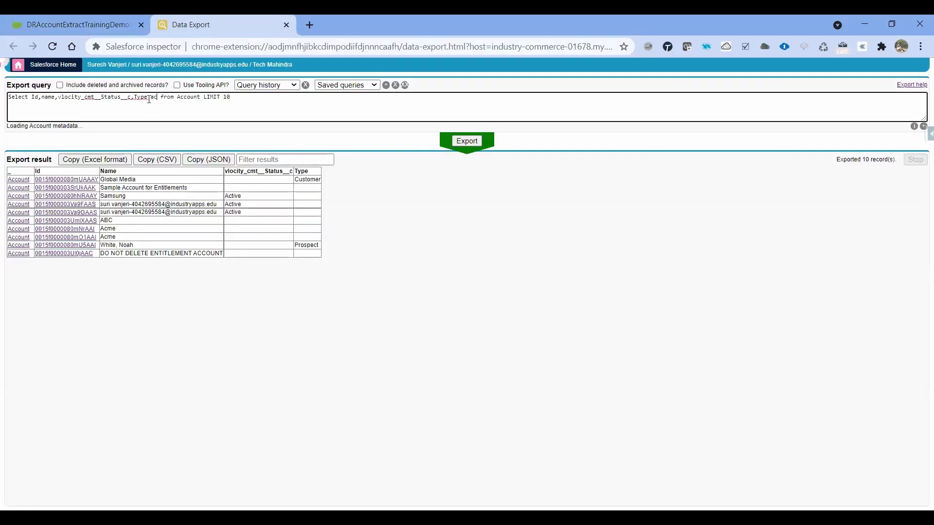
pyautogui.write('untNumber,')
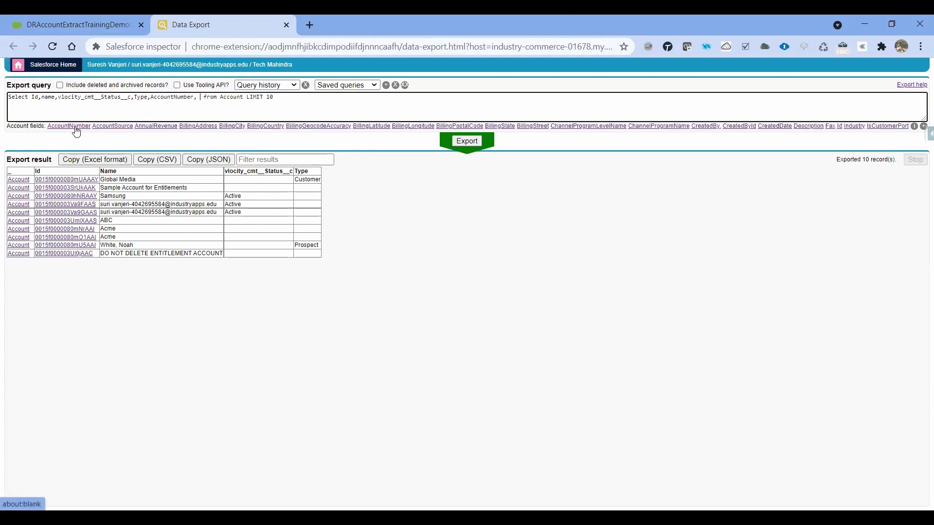
pyautogui.click(76, 127)
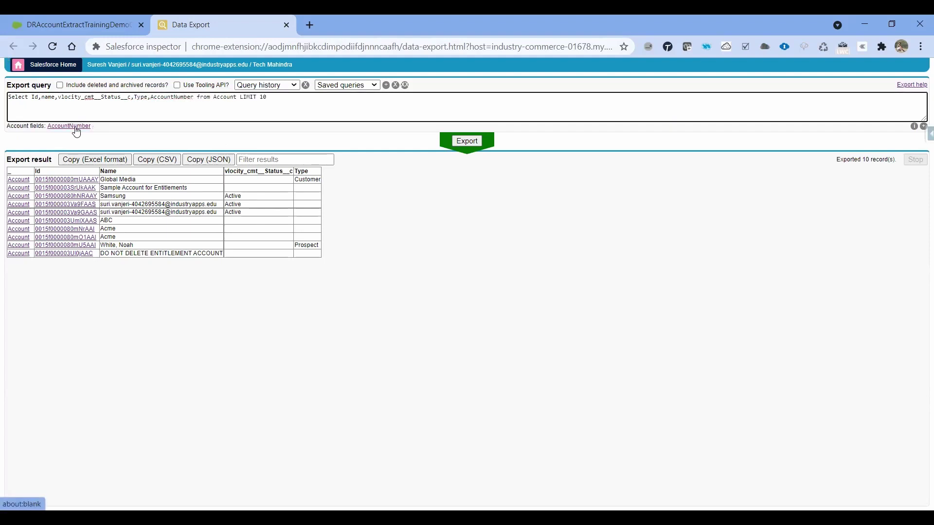
pyautogui.click(468, 141)
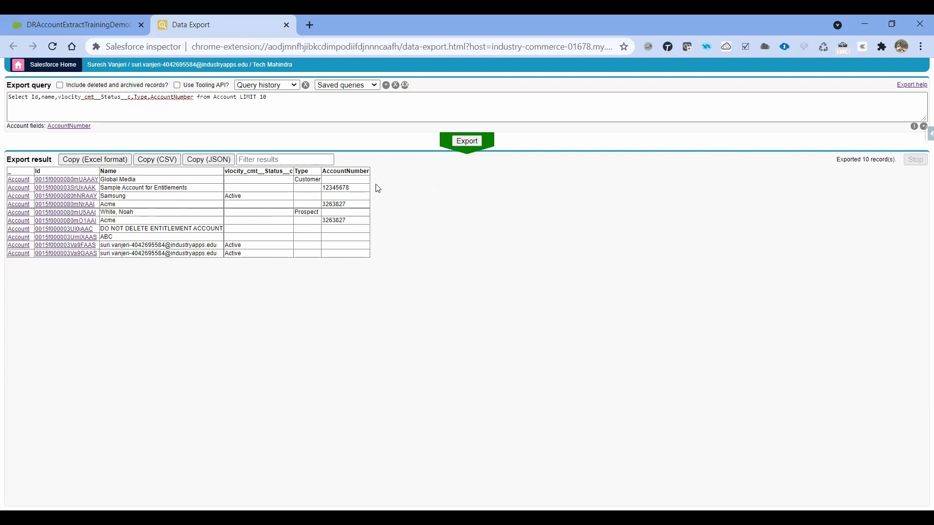
# Step: Switch back to the DataRaptor and set the default value of the Account:AccountNumber output mapping to 123456
pyautogui.click(108, 28)
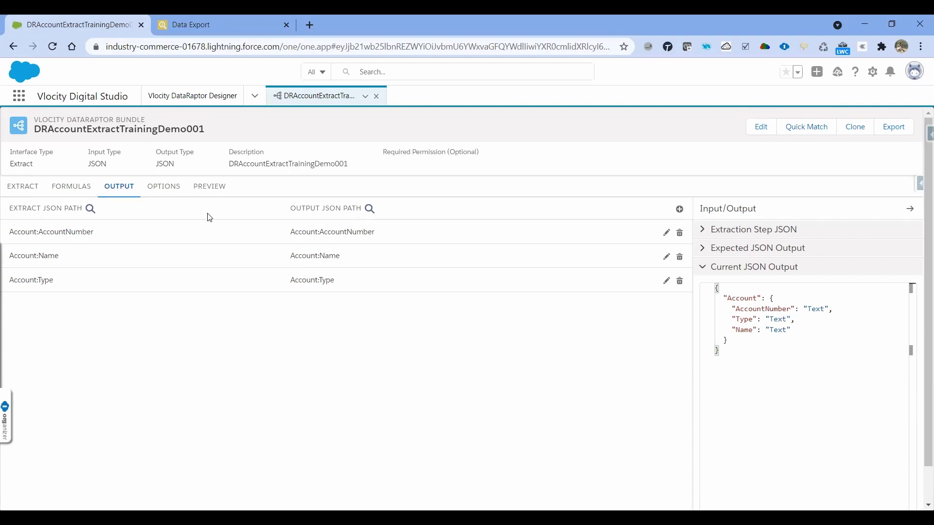
pyautogui.click(350, 242)
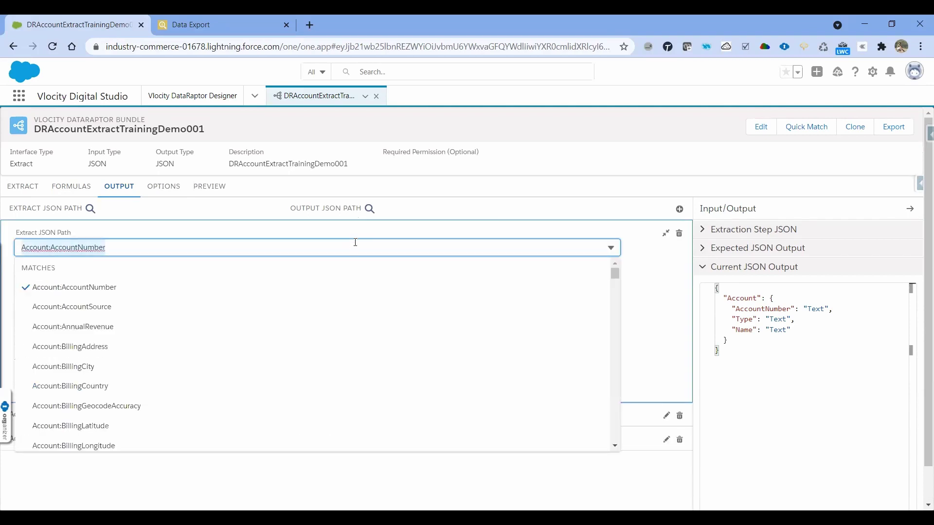
pyautogui.click(549, 140)
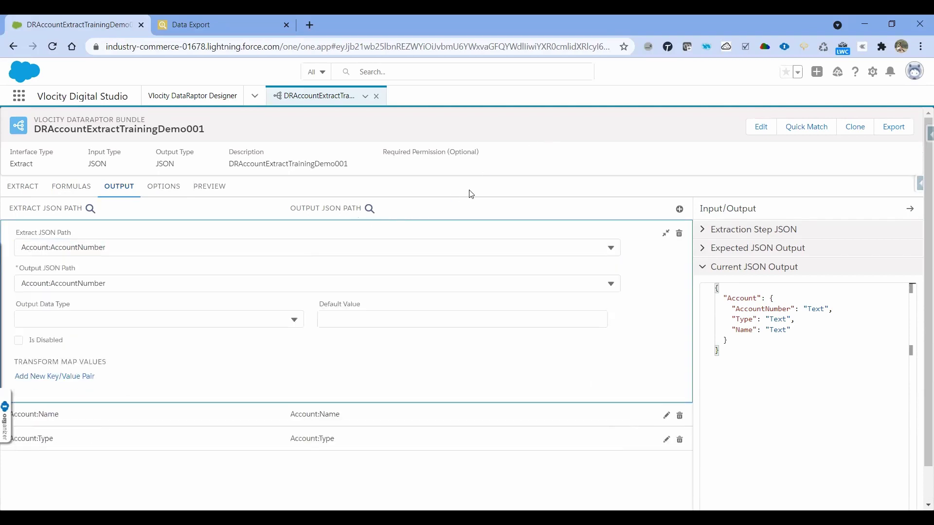
pyautogui.click(350, 322)
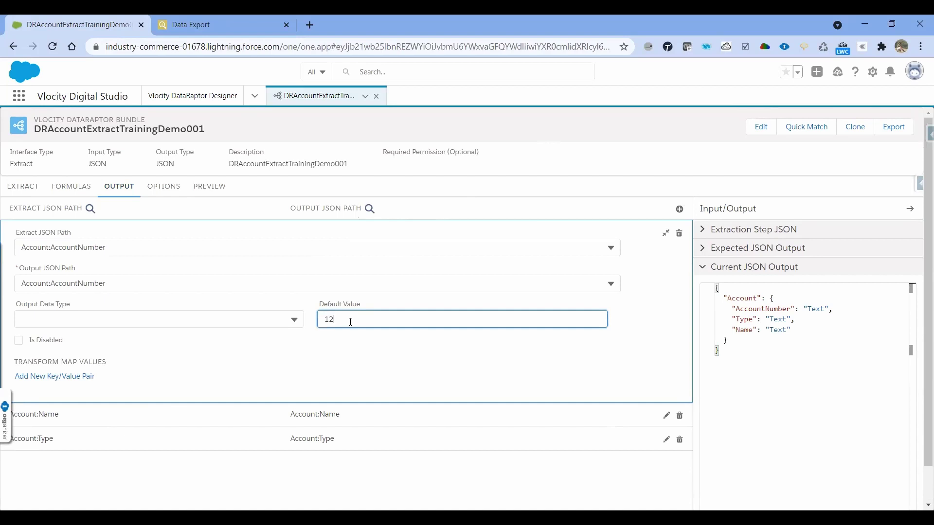
pyautogui.click(372, 379)
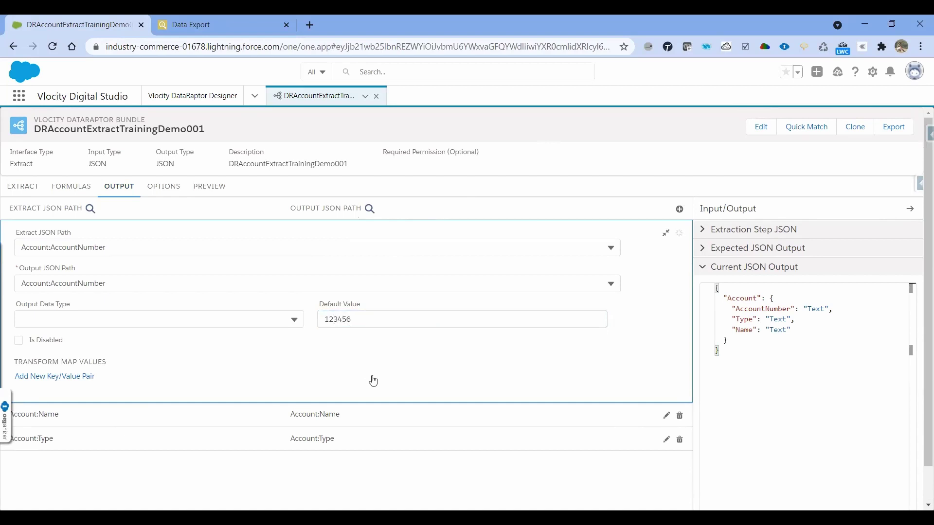
# Step: Execute the extract again in preview with the existing accountId value to test the AccountNumber default
pyautogui.click(212, 188)
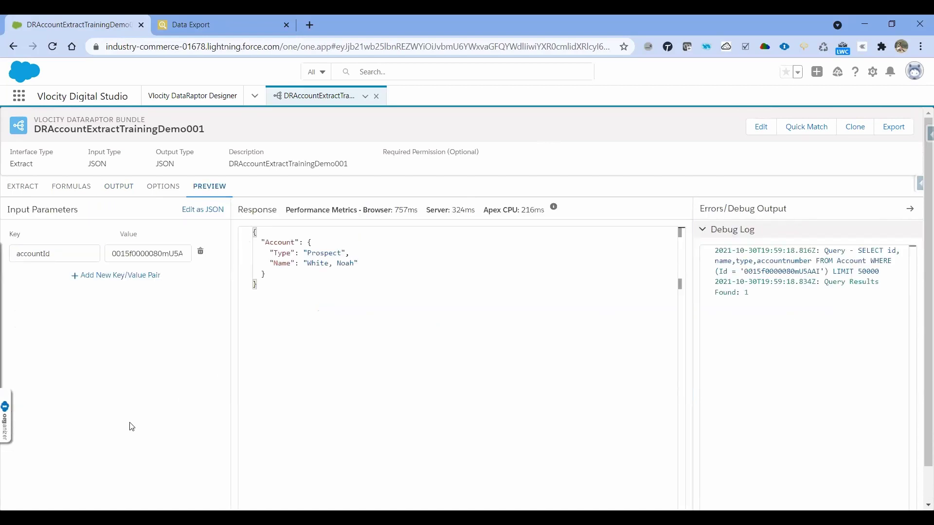
pyautogui.scroll(-1, 129, 428)
pyautogui.click(200, 497)
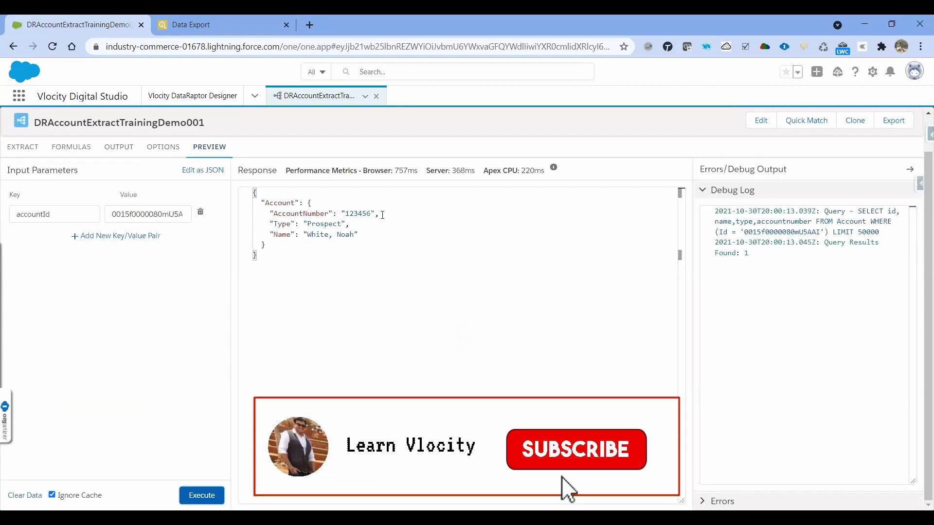
# Step: Create the JSON-to-JSON Extract DataRaptor DRAccountContactExtractTrainingDemo002 with the description "Account Contact Extract DR based on Account Id"
pyautogui.click(192, 95)
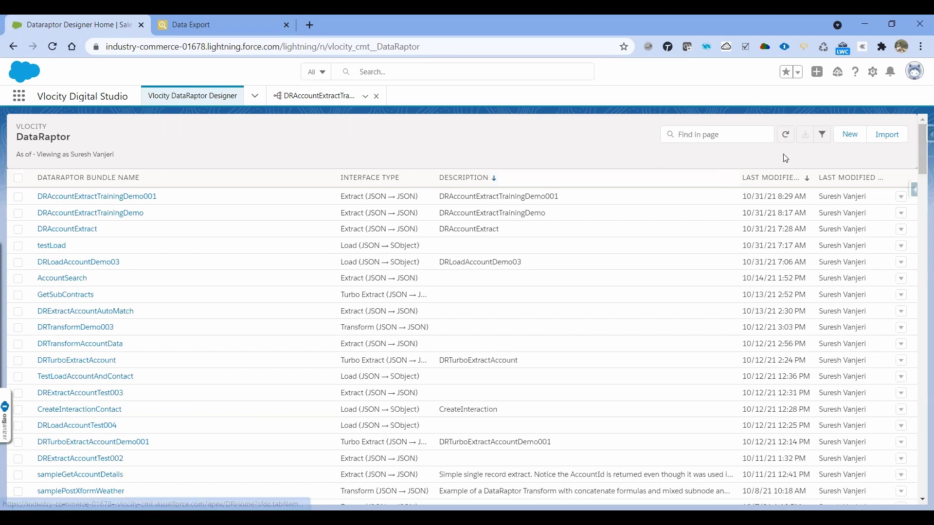
pyautogui.click(850, 141)
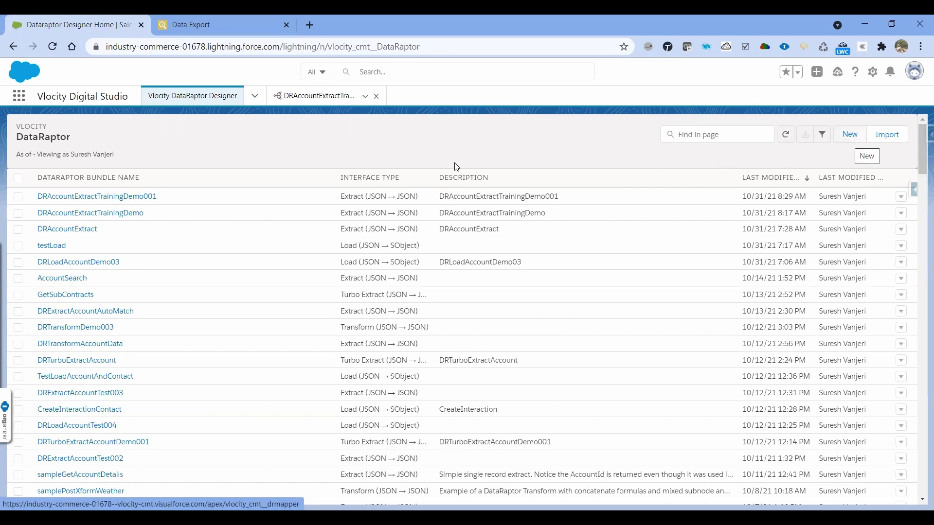
pyautogui.write('DRAccountContactExtractTrainingDemo002')
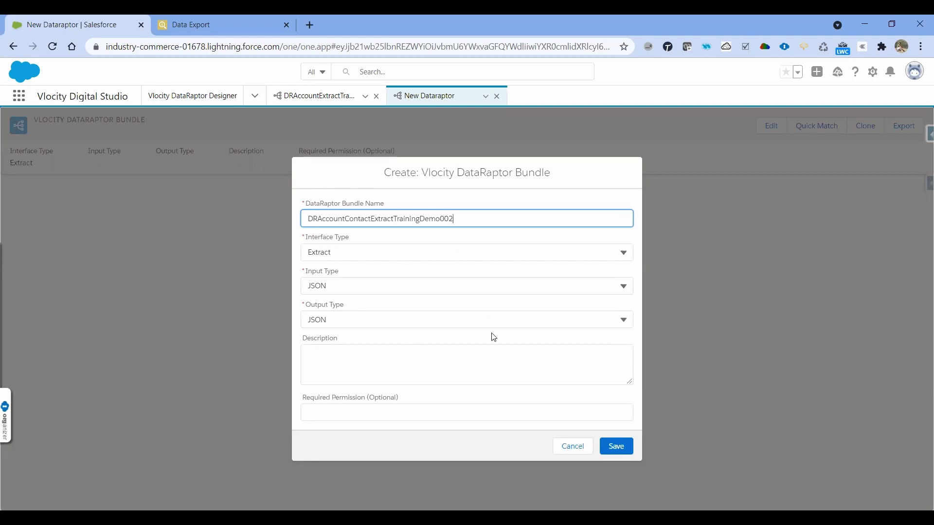
pyautogui.click(419, 369)
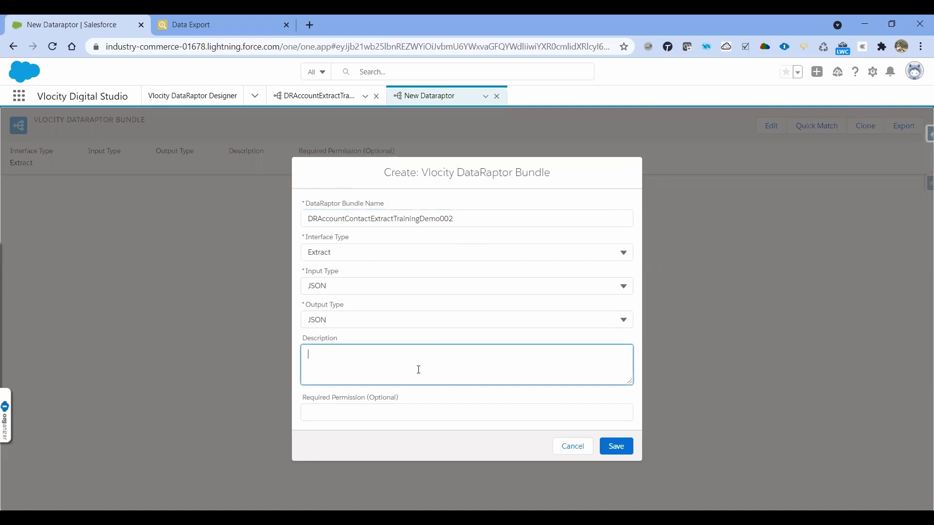
pyautogui.write('Account Contact Extract DR based on Account Id')
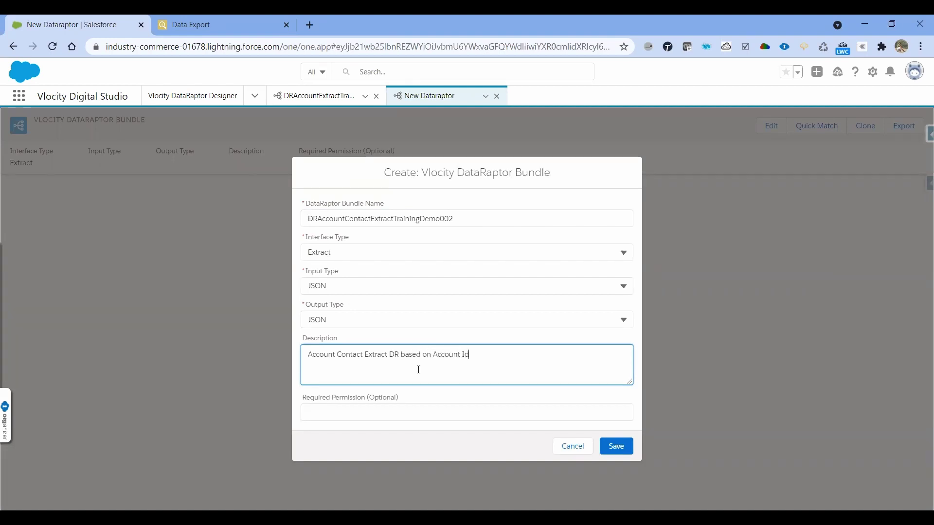
pyautogui.click(616, 445)
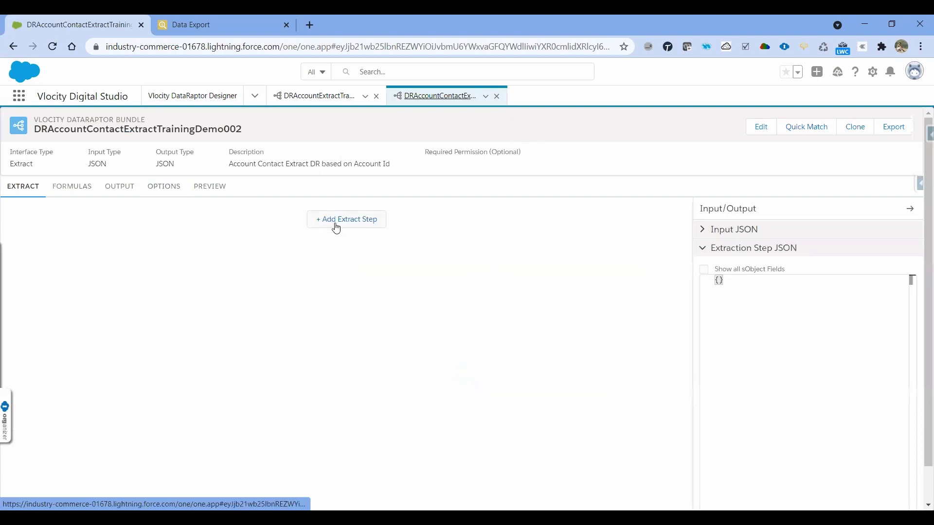
# Step: Add an extract step on the Account object with the extract output path Account
pyautogui.click(337, 226)
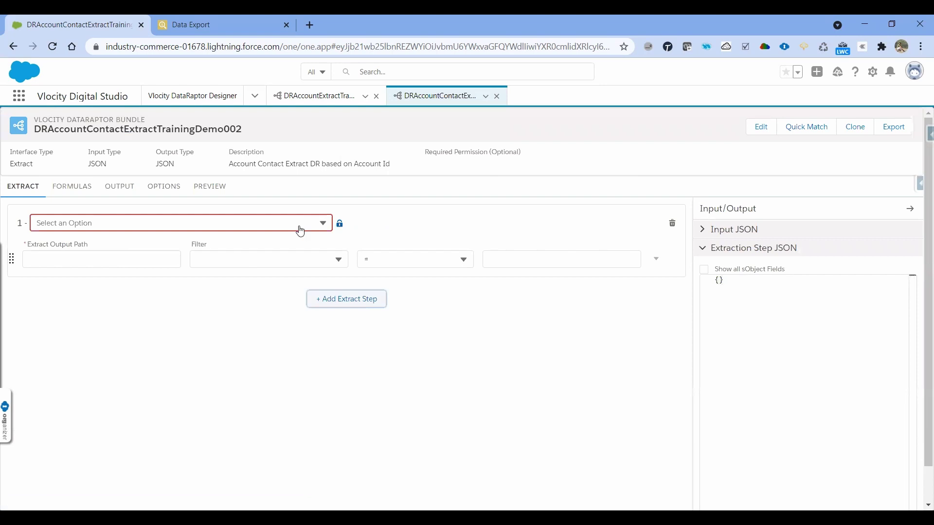
pyautogui.click(301, 231)
pyautogui.write('acc')
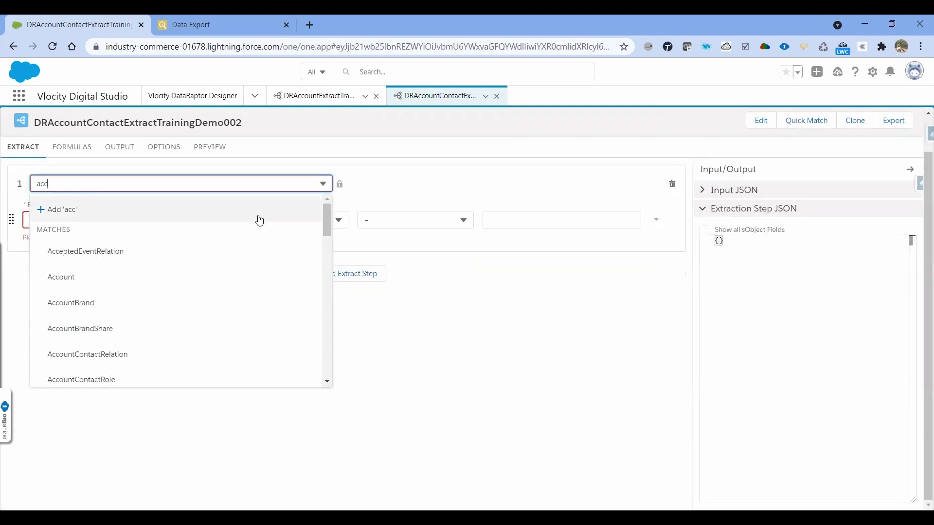
pyautogui.click(135, 275)
pyautogui.click(156, 222)
pyautogui.write('Account')
# Step: Filter the Account extract step by Id = accountId
pyautogui.click(202, 220)
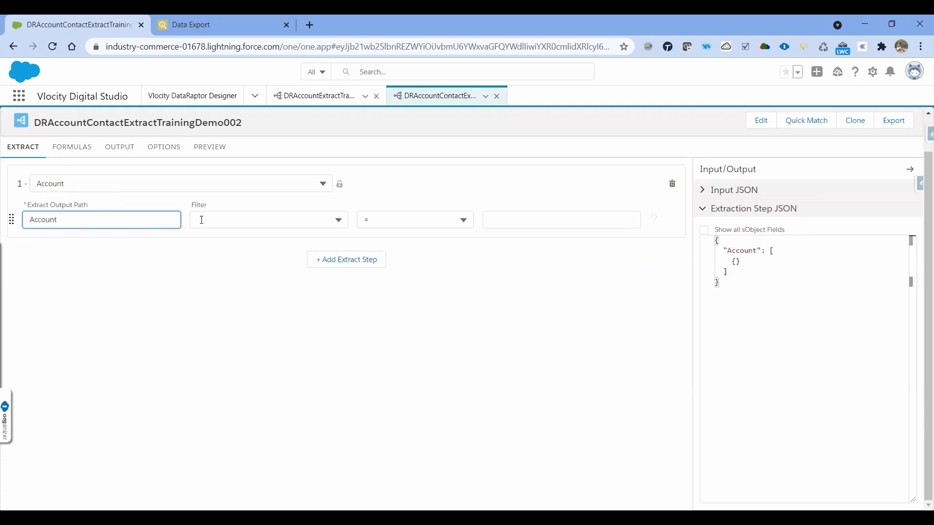
pyautogui.click(261, 222)
pyautogui.write('Id')
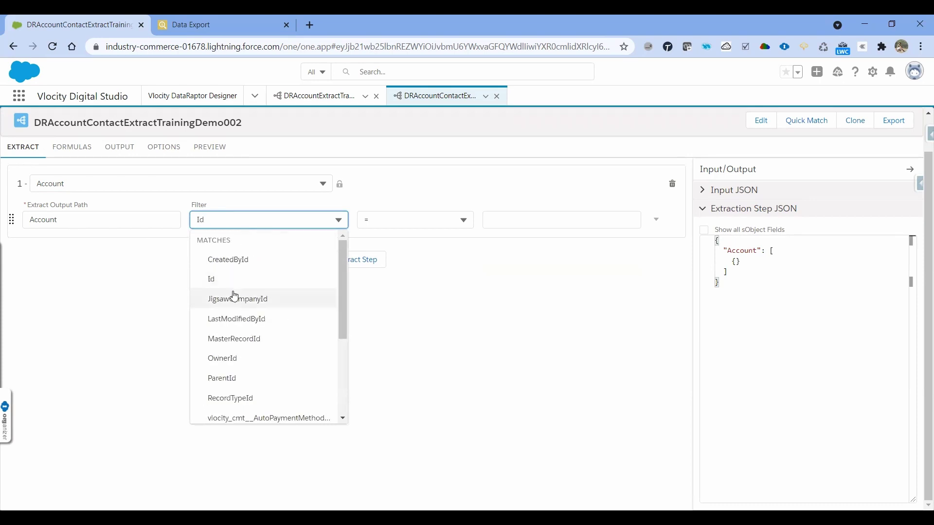
pyautogui.click(241, 286)
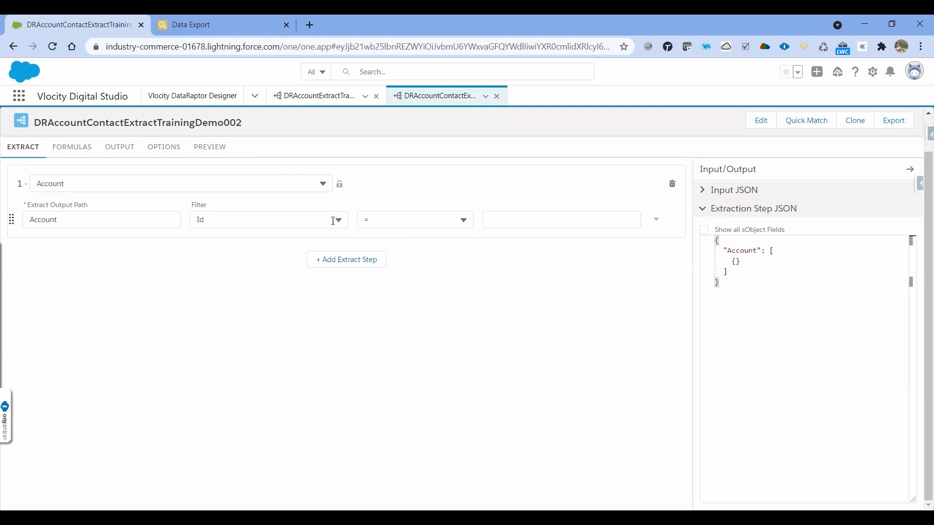
pyautogui.click(467, 226)
pyautogui.scroll(-1, 419, 348)
pyautogui.scroll(1, 423, 348)
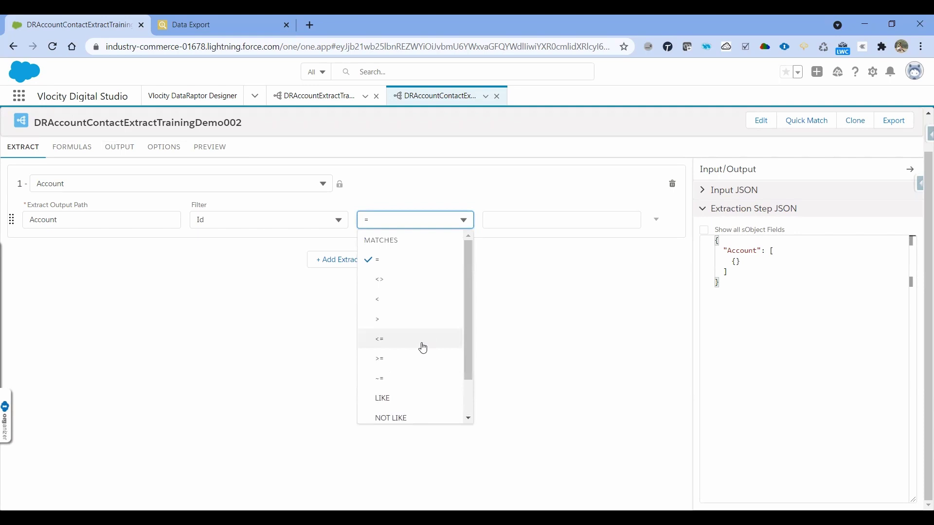
pyautogui.click(517, 220)
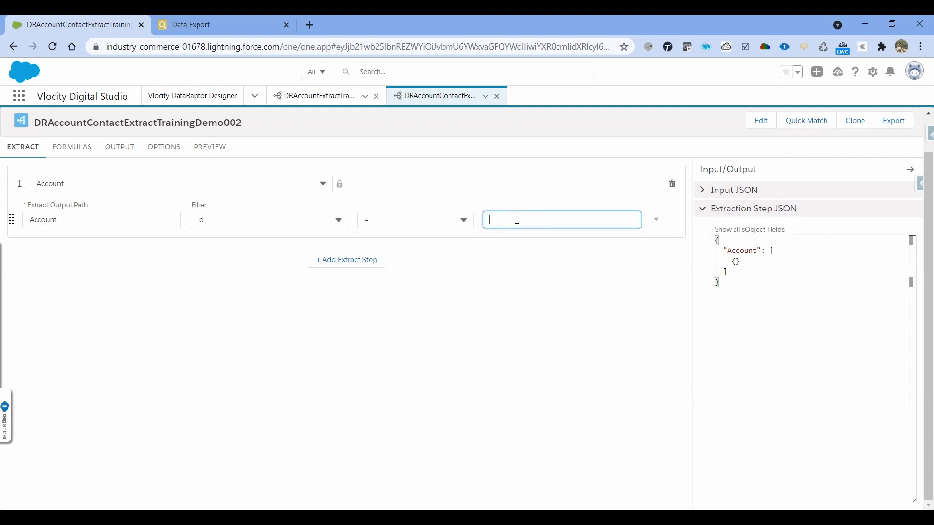
pyautogui.write('accountId')
# Step: Add a second extract step on the Contact object with the extract output path Contact
pyautogui.click(349, 260)
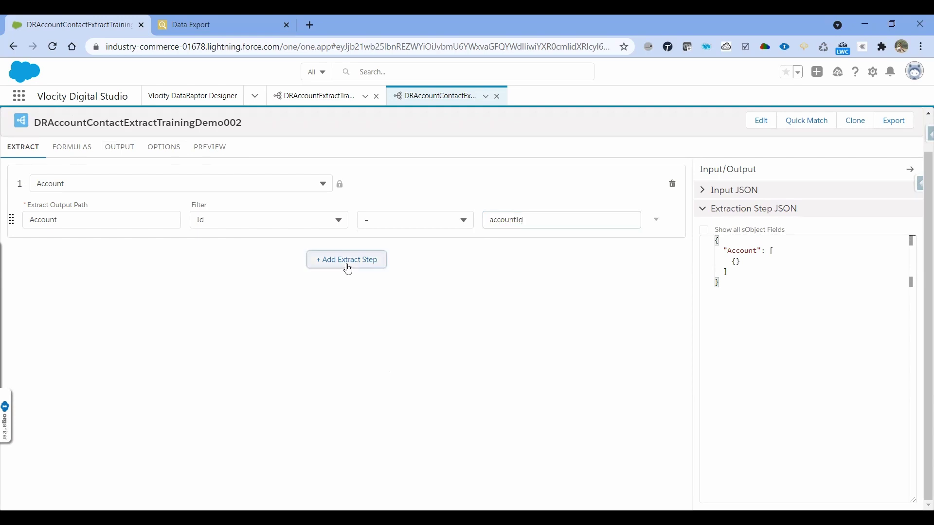
pyautogui.click(251, 263)
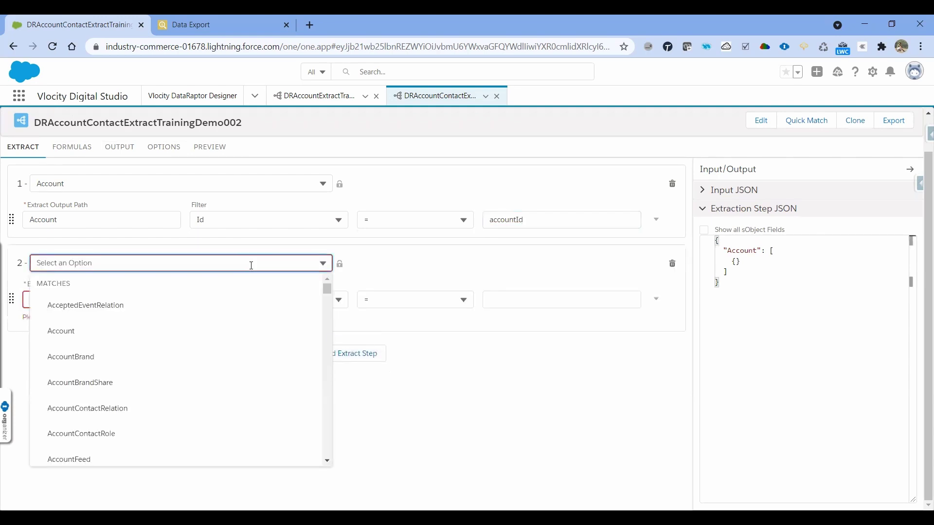
pyautogui.write('cont')
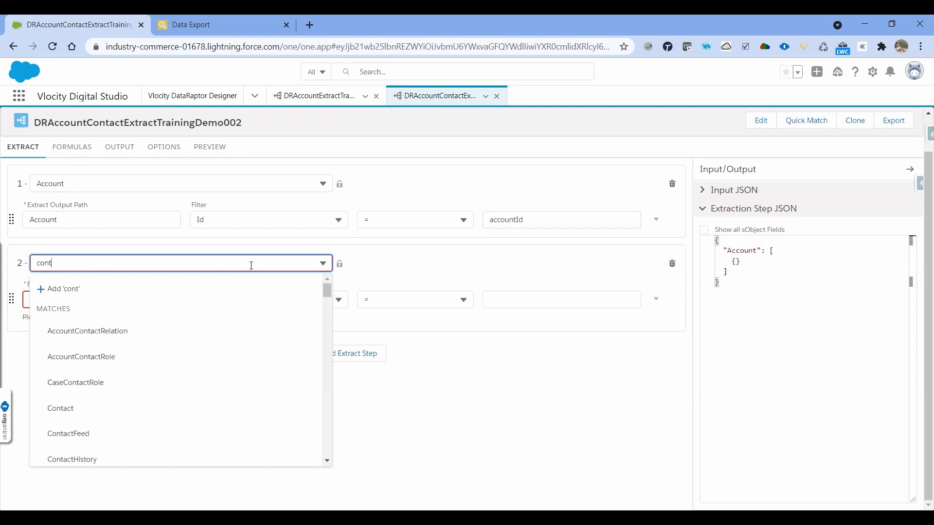
pyautogui.click(96, 407)
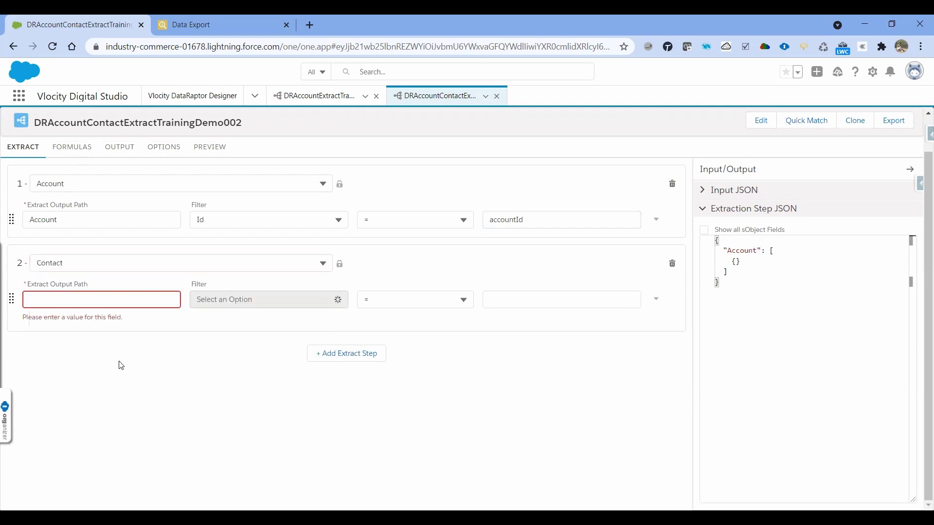
pyautogui.click(136, 307)
pyautogui.write('Contact')
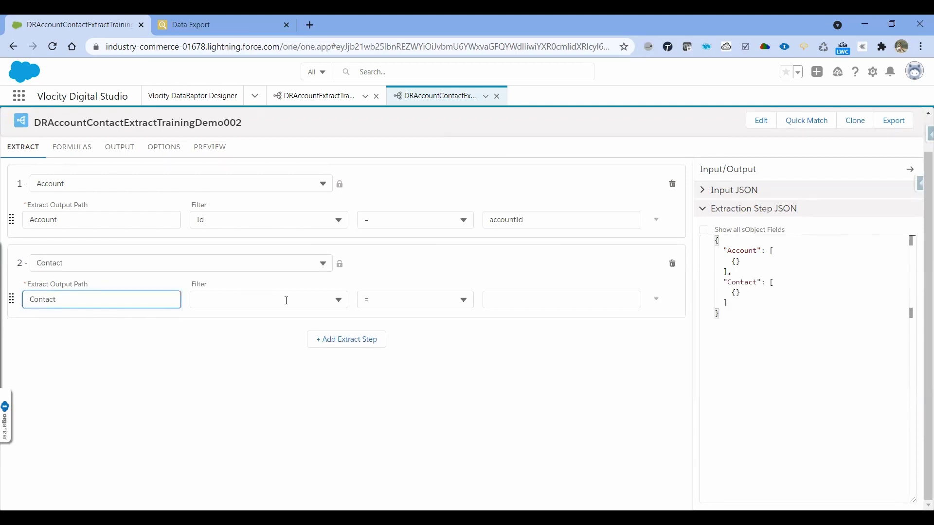
pyautogui.click(128, 373)
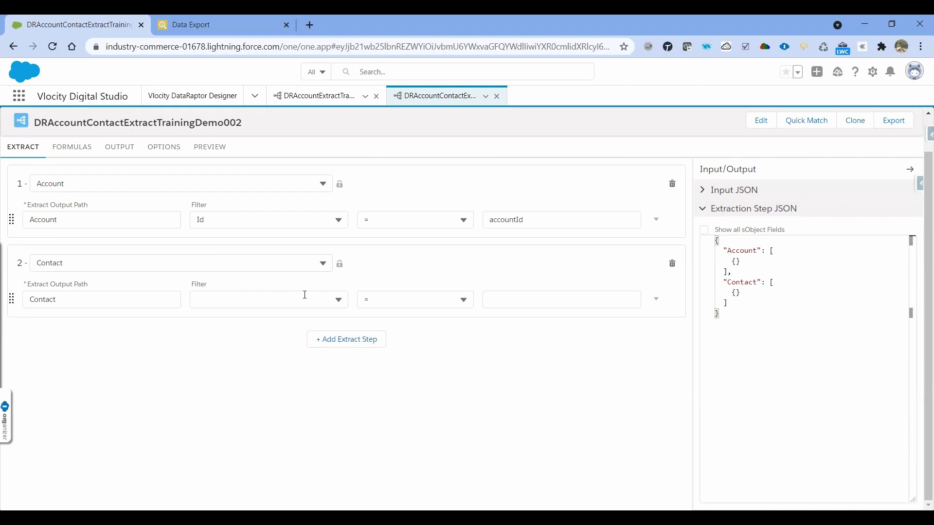
# Step: Filter the Contact extract step by AccountId = Account:Id
pyautogui.click(339, 301)
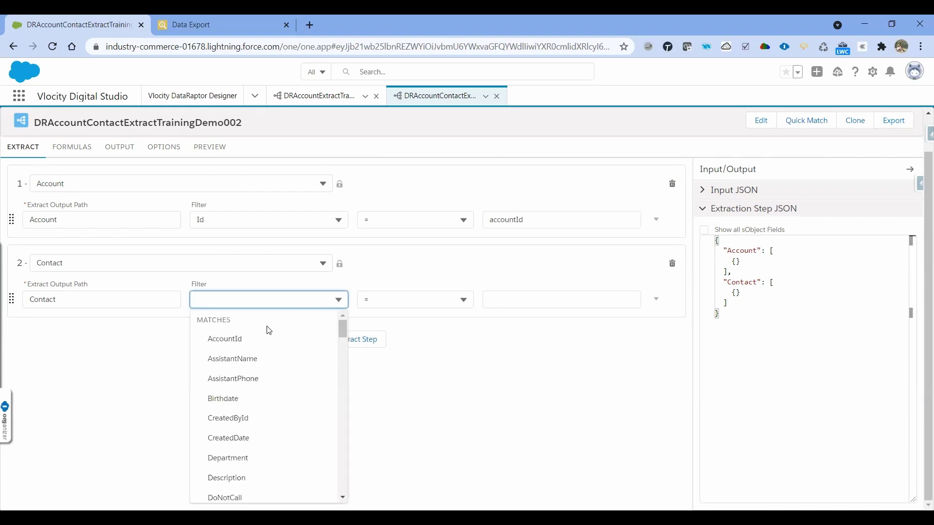
pyautogui.click(254, 339)
pyautogui.click(503, 303)
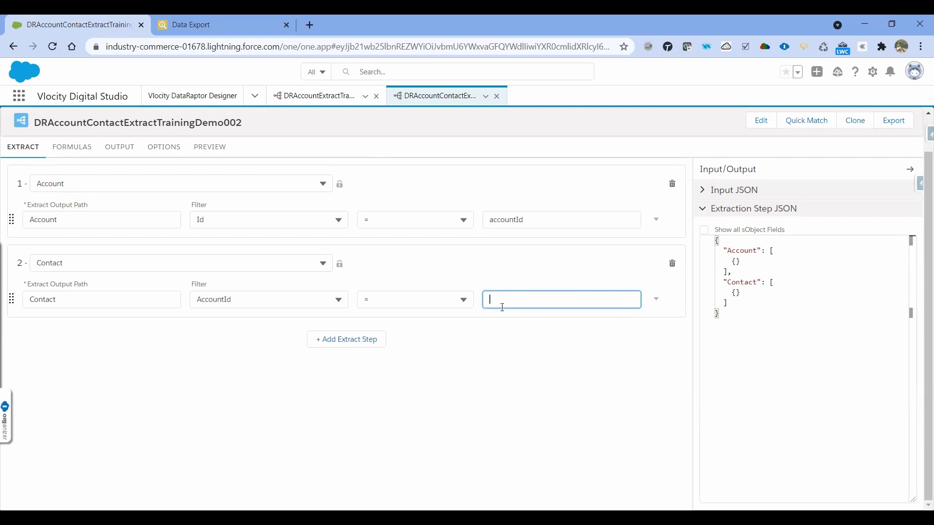
pyautogui.write('Account')
pyautogui.write(':Id')
pyautogui.click(460, 378)
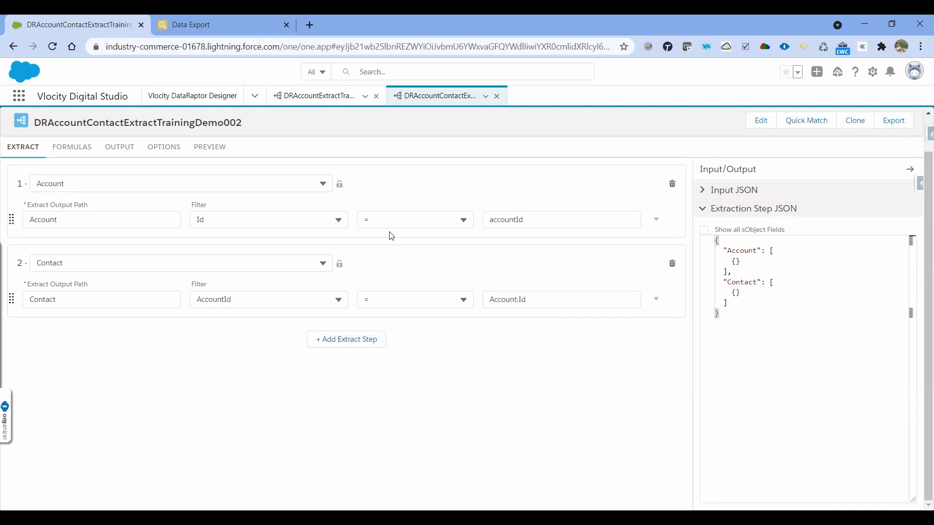
# Step: Paste the sample JSON with Contact and Account nodes, including a nested Address, as the output mapping's expected JSON output
pyautogui.click(123, 155)
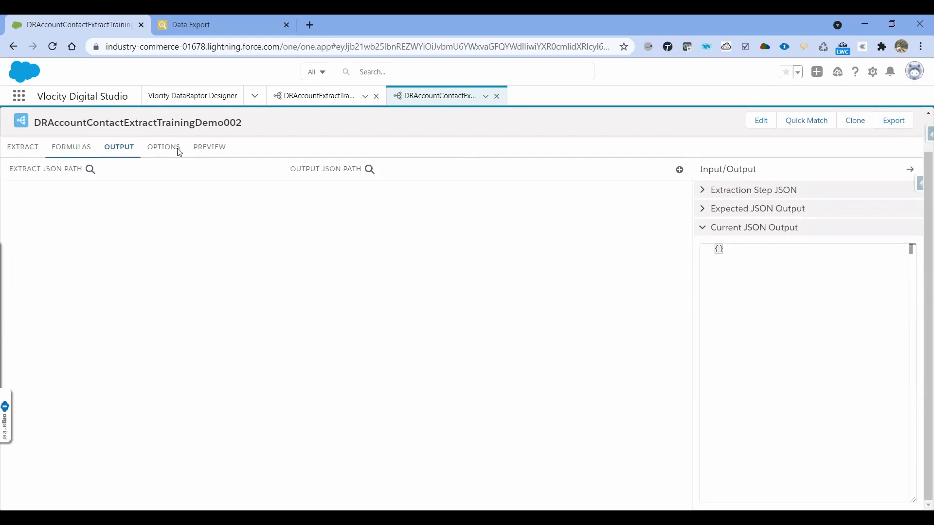
pyautogui.click(764, 211)
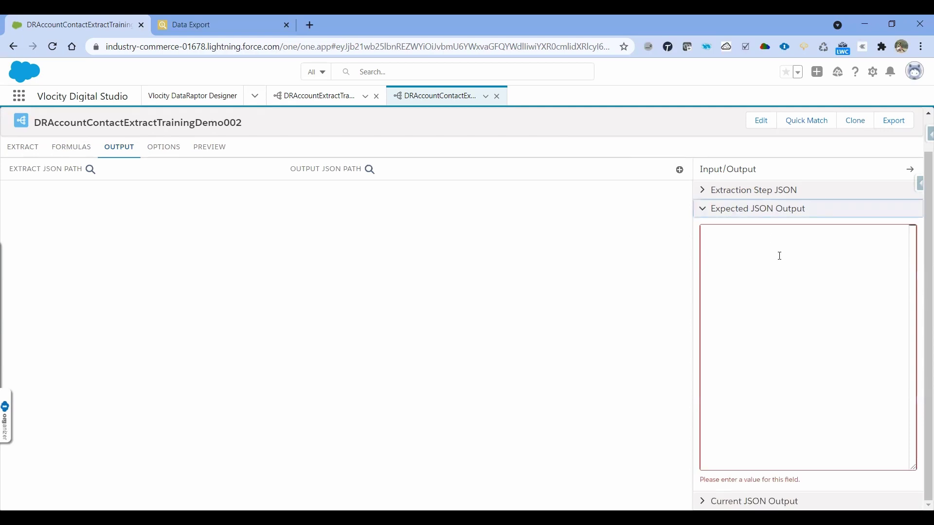
pyautogui.click(780, 256)
pyautogui.hotkey('ctrl', 'v')
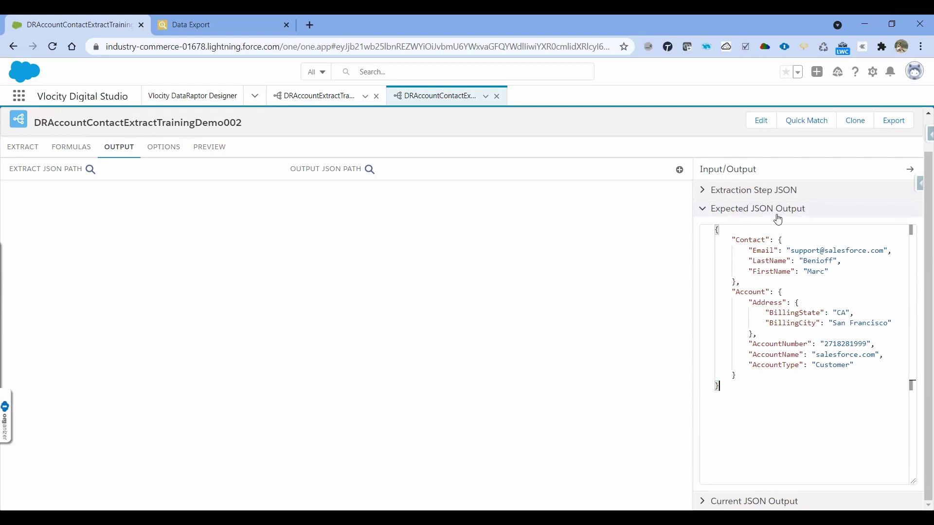
# Step: Auto-match the identically named fields in Quick Match and manually map Account:Name to Account:AccountName
pyautogui.click(822, 127)
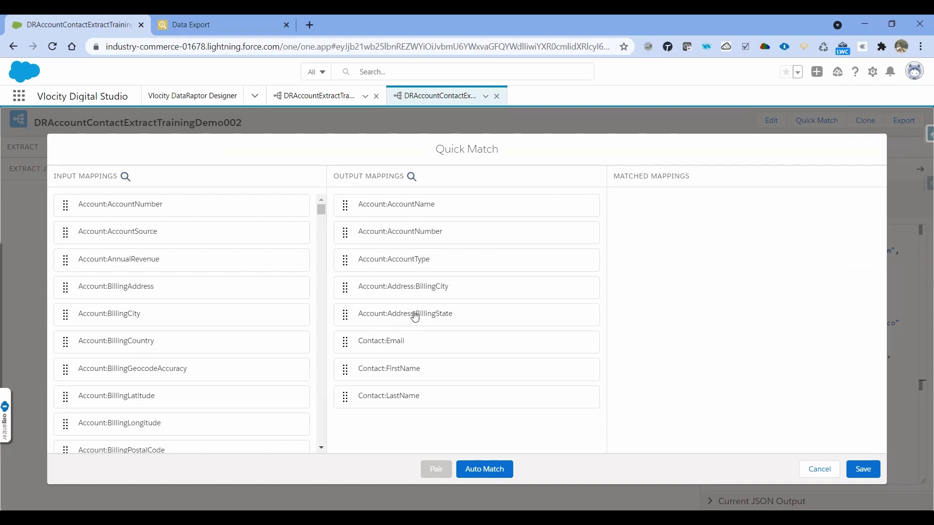
pyautogui.click(495, 476)
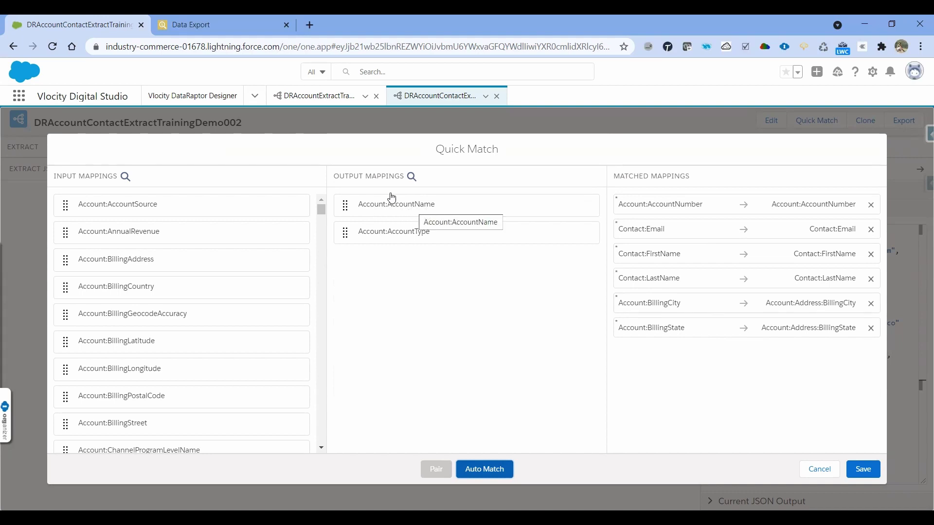
pyautogui.click(126, 177)
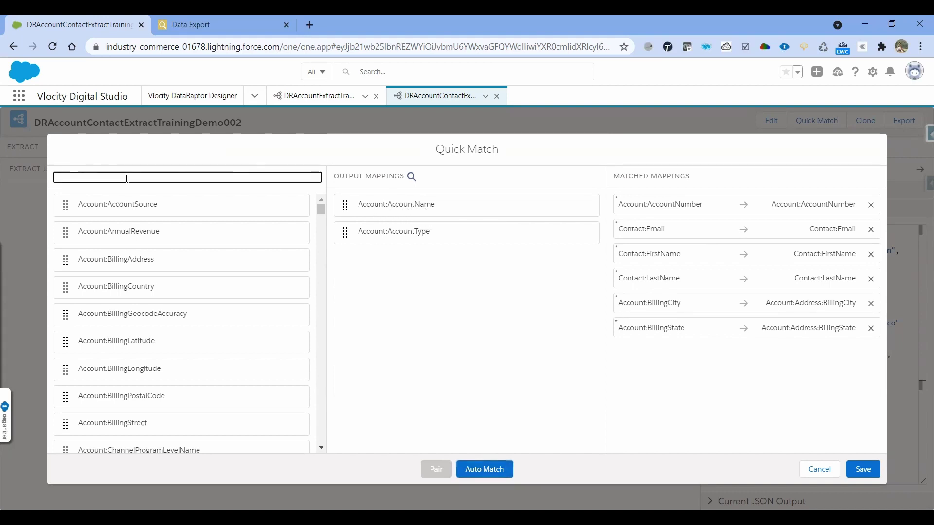
pyautogui.write('name')
pyautogui.moveTo(144, 205); pyautogui.dragTo(366, 202)
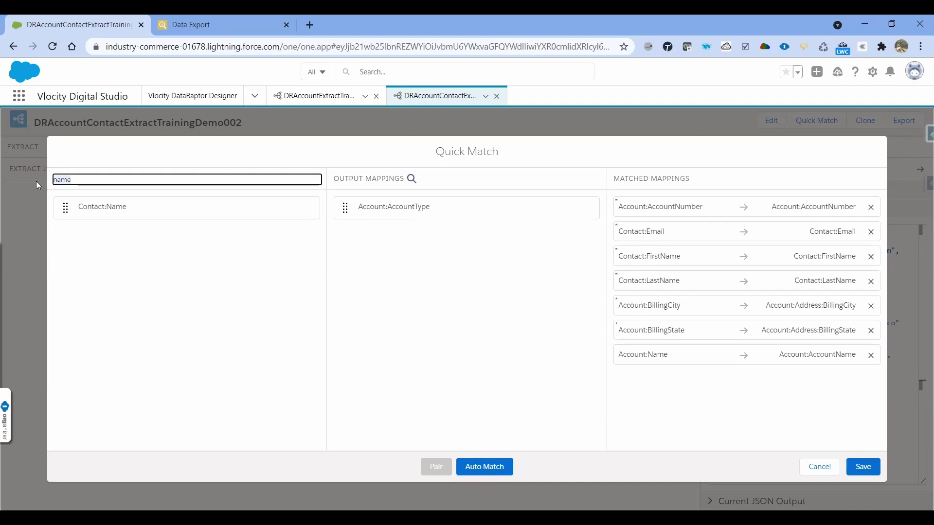
# Step: Map Account:Type to Account:AccountType in Quick Match and save the matched mappings
pyautogui.click(79, 178)
pyautogui.press('BackSpace')
pyautogui.press('BackSpace')
pyautogui.press('BackSpace')
pyautogui.press('BackSpace')
pyautogui.write('typ')
pyautogui.click(491, 467)
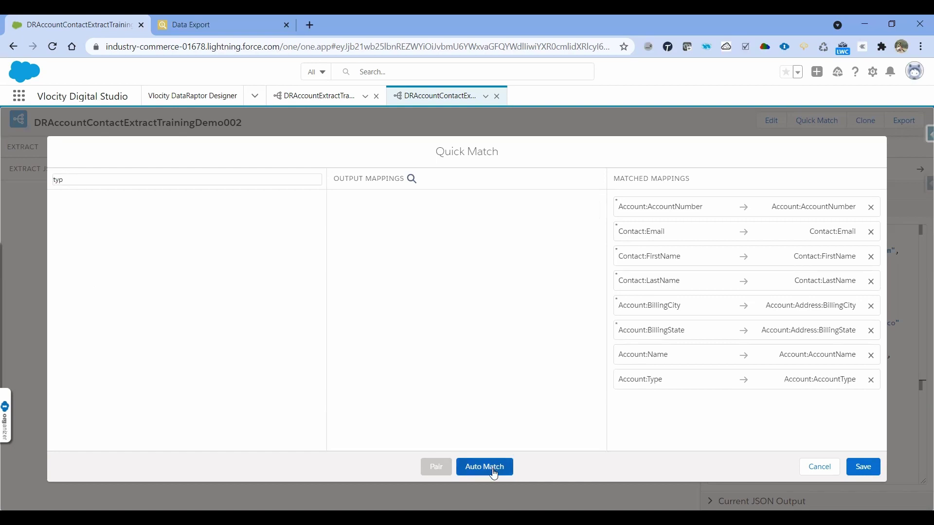
pyautogui.click(864, 468)
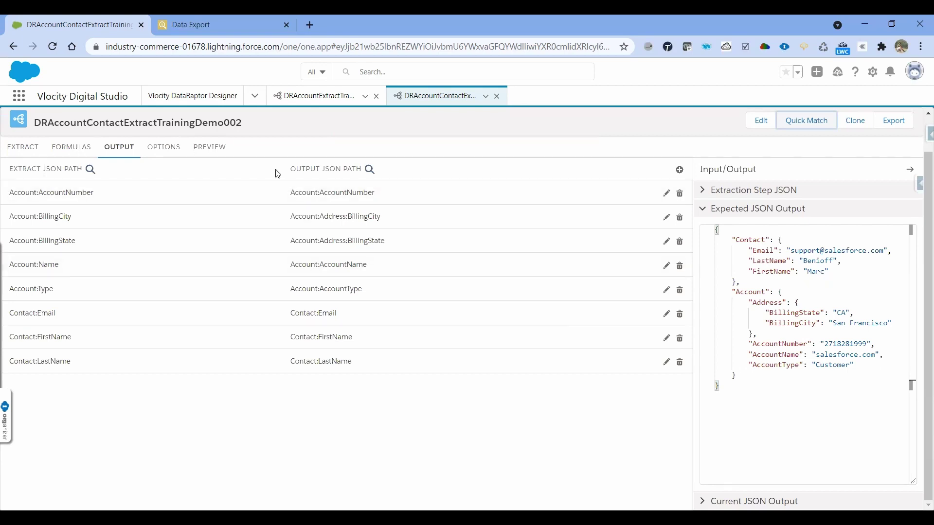
# Step: Add an input parameter with the key accountId to the DataRaptor preview, copying the name from the Account step's filter
pyautogui.click(206, 149)
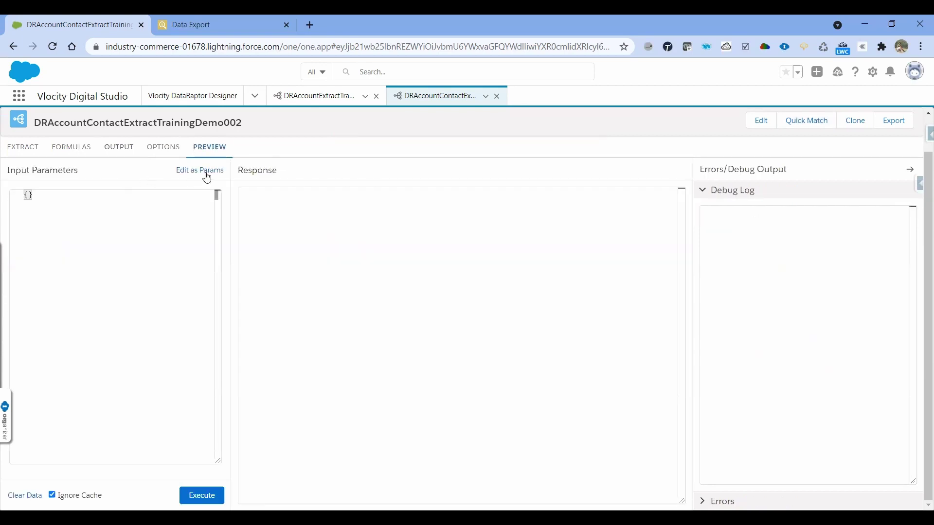
pyautogui.click(209, 170)
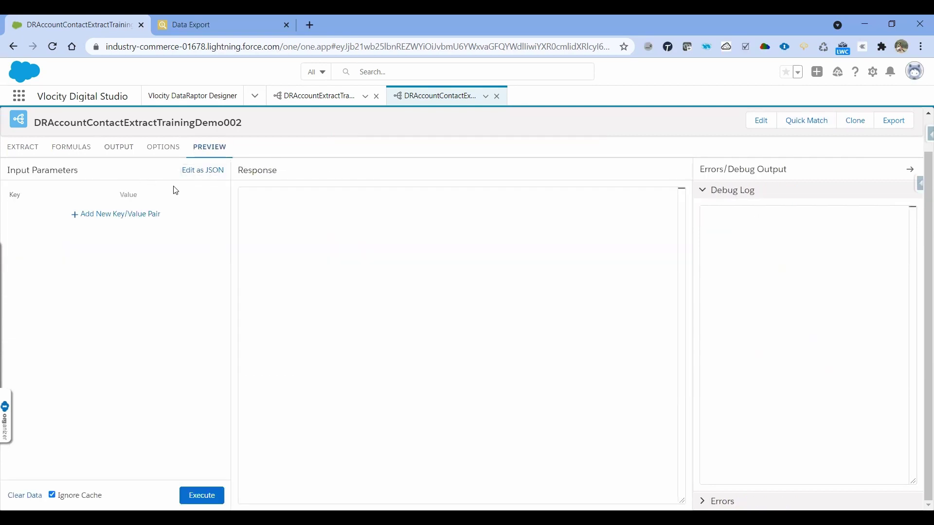
pyautogui.click(113, 214)
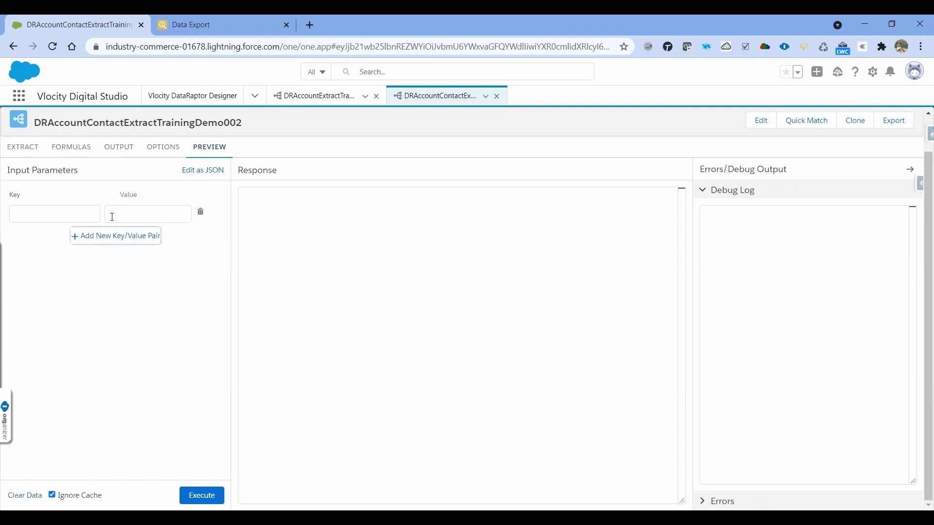
pyautogui.click(29, 152)
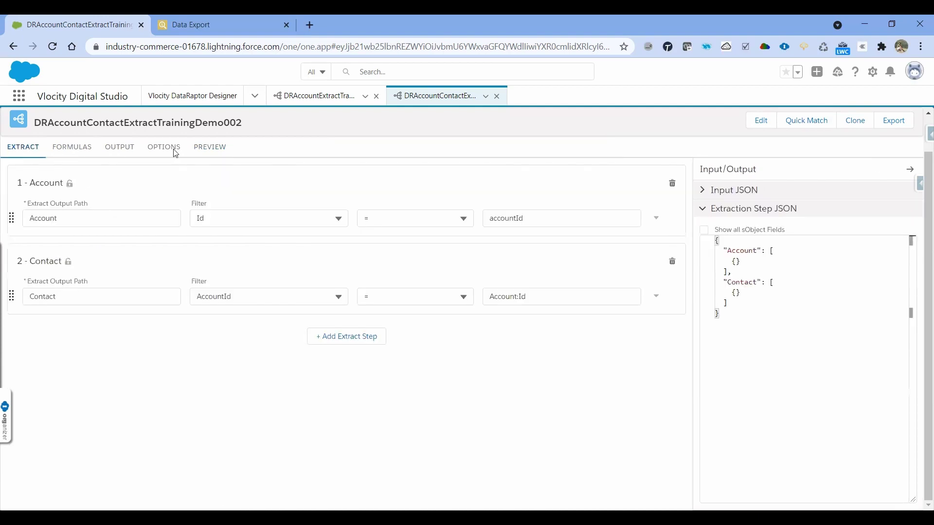
pyautogui.doubleClick(510, 223)
pyautogui.hotkey('ctrl', 'c')
pyautogui.click(210, 148)
pyautogui.click(83, 214)
pyautogui.hotkey('ctrl', 'v')
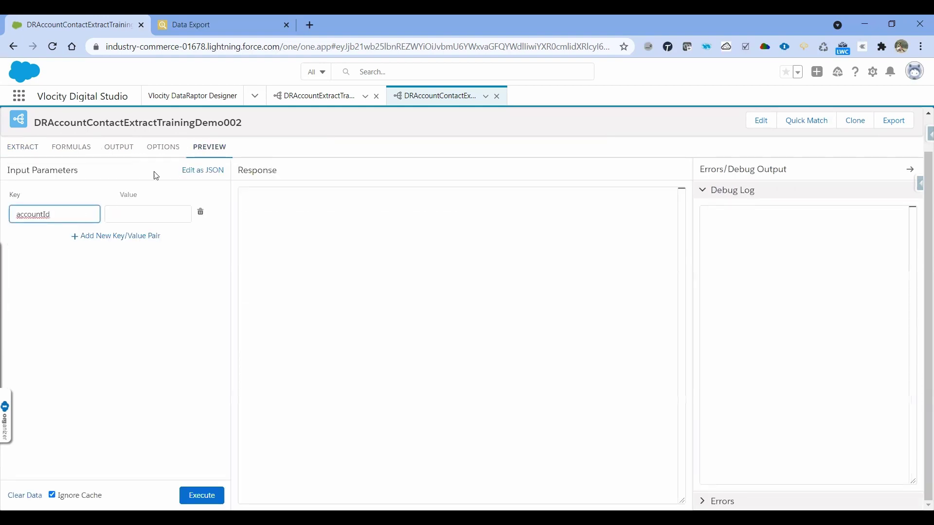
# Step: Copy the Samsung account's Id from the Data Export results into the accountId value and execute the preview
pyautogui.click(208, 27)
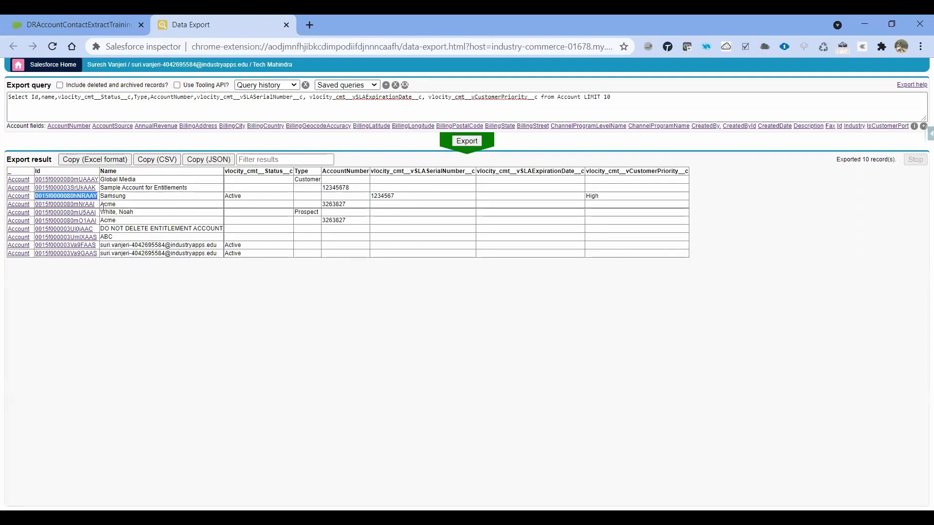
pyautogui.rightClick(75, 200)
pyautogui.click(174, 290)
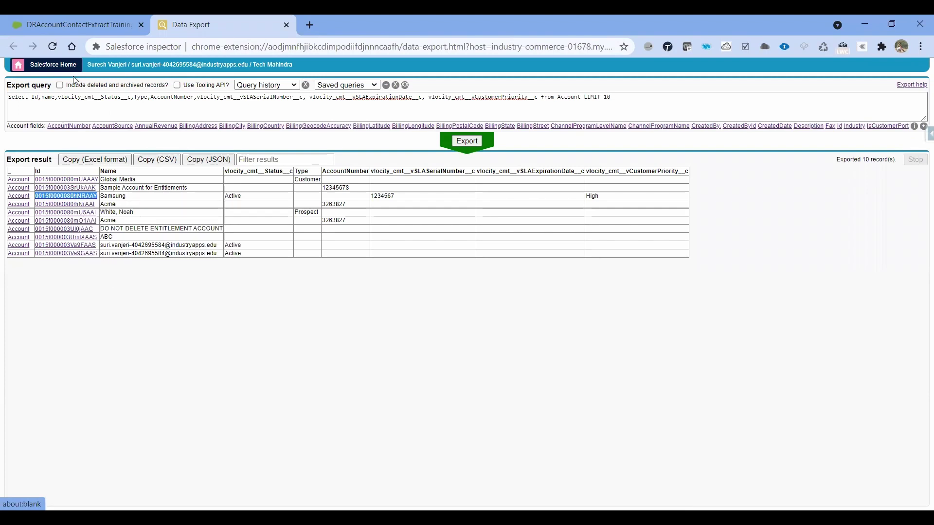
pyautogui.click(62, 15)
pyautogui.click(171, 220)
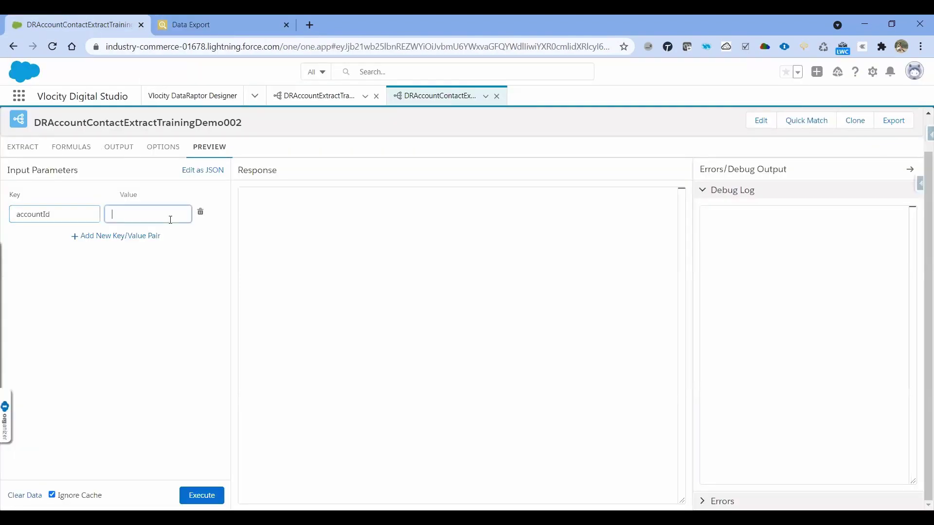
pyautogui.write('0015f0000080hNRAAY')
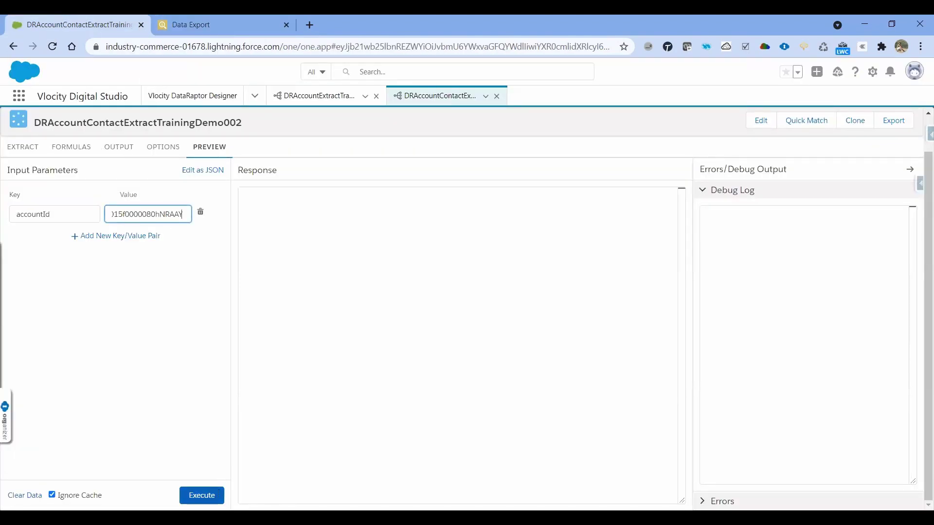
pyautogui.click(202, 495)
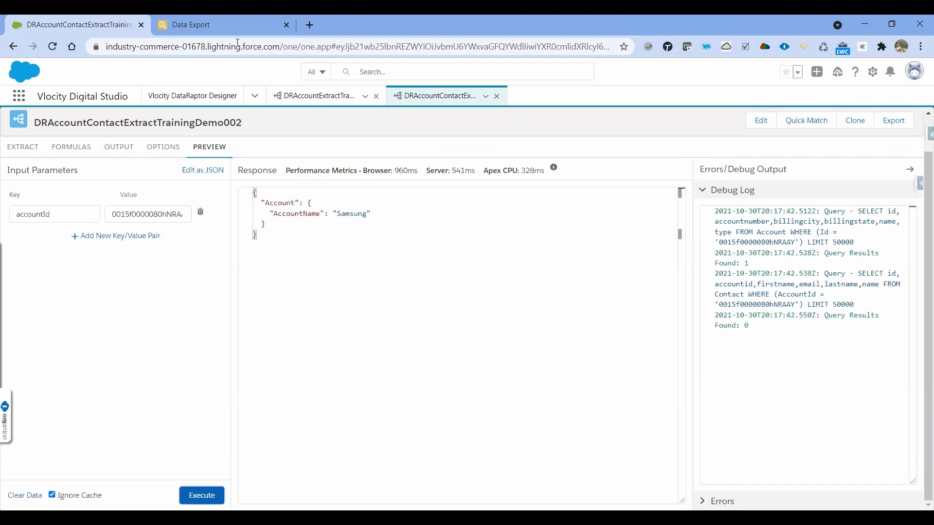
# Step: Replace the accountId value with the second Acme account's Id from Data Export, execute the preview and return to the extract steps
pyautogui.click(222, 30)
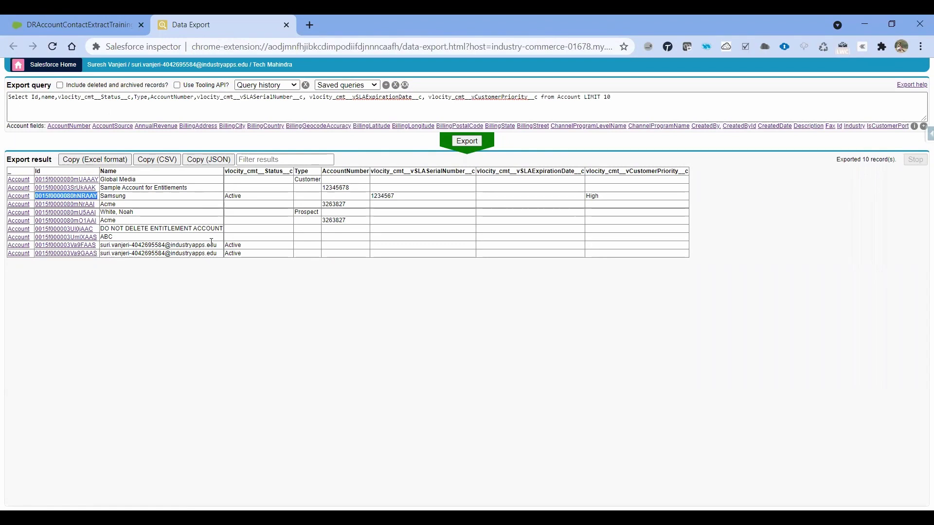
pyautogui.moveTo(97, 220); pyautogui.dragTo(35, 220)
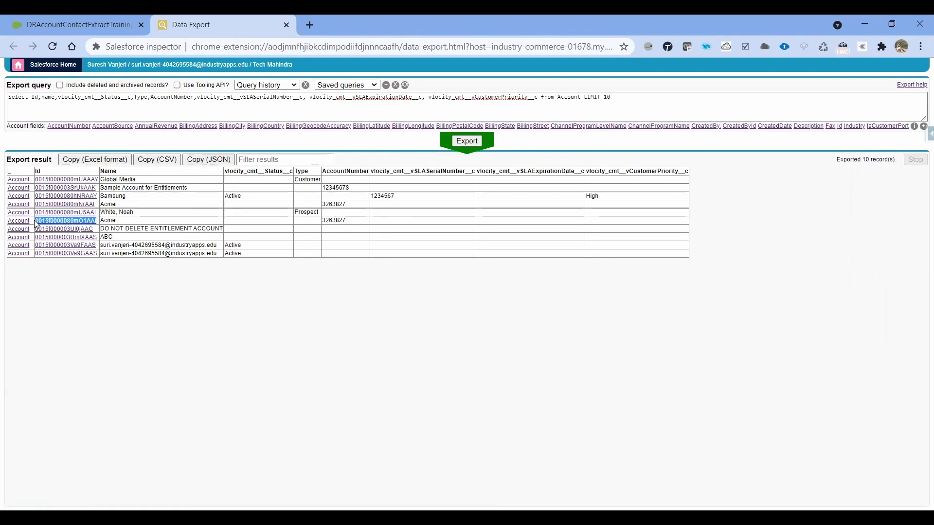
pyautogui.click(100, 26)
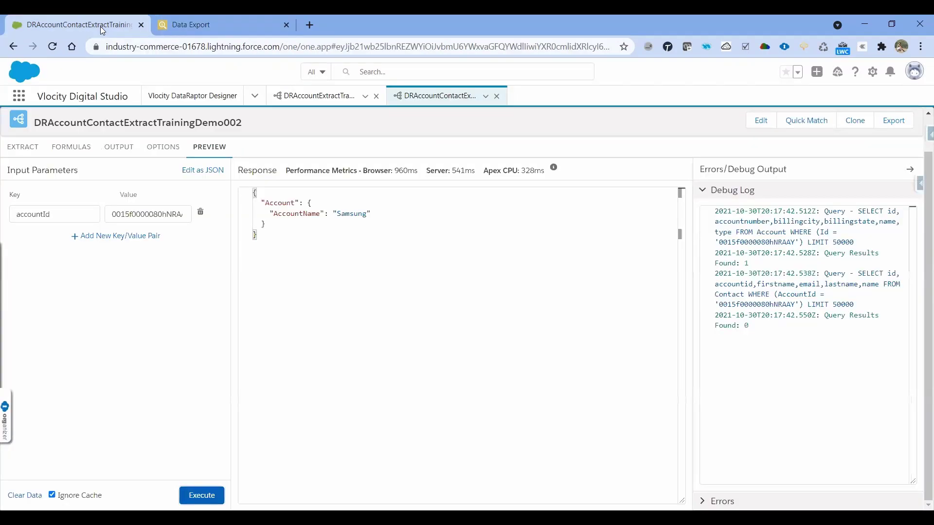
pyautogui.doubleClick(165, 215)
pyautogui.hotkey('ctrl', 'v')
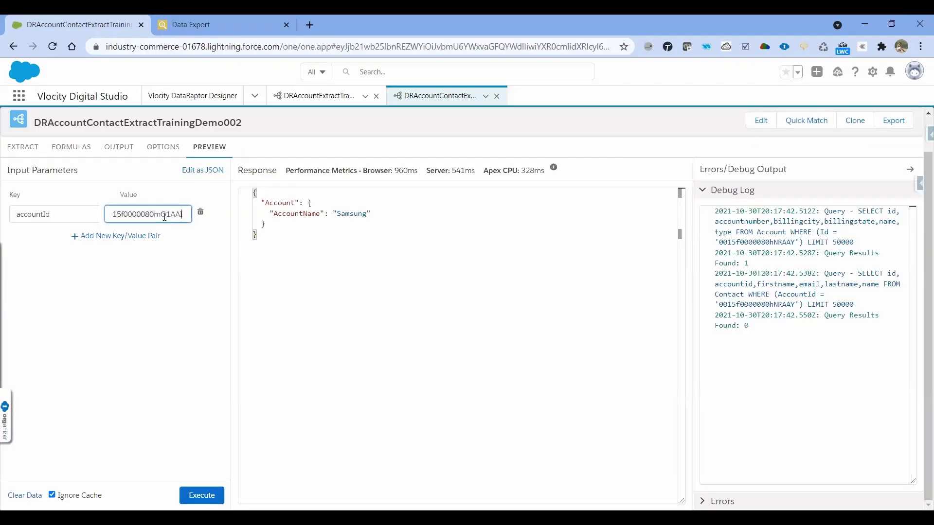
pyautogui.click(210, 494)
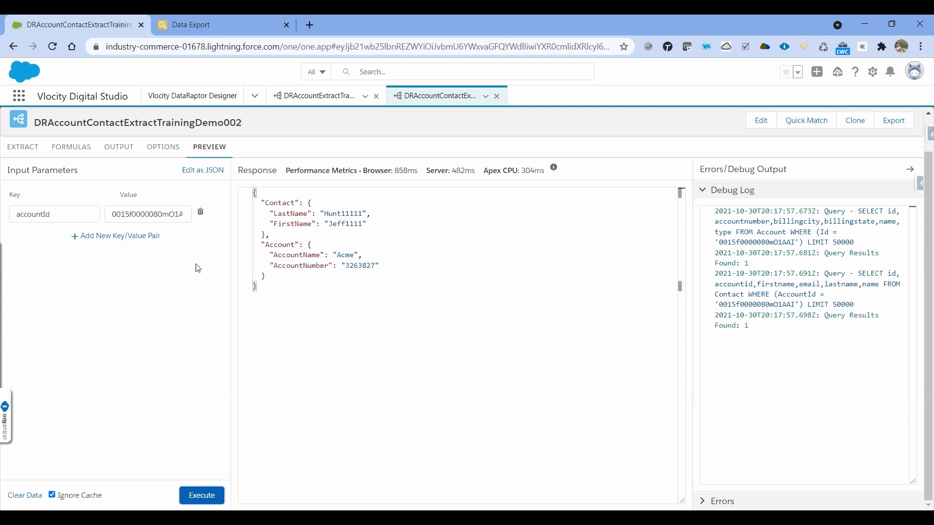
pyautogui.click(21, 148)
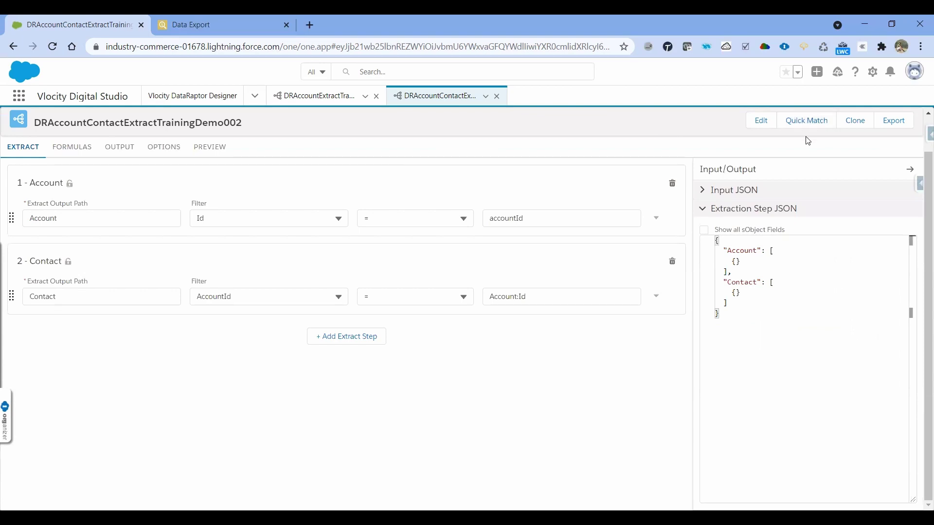